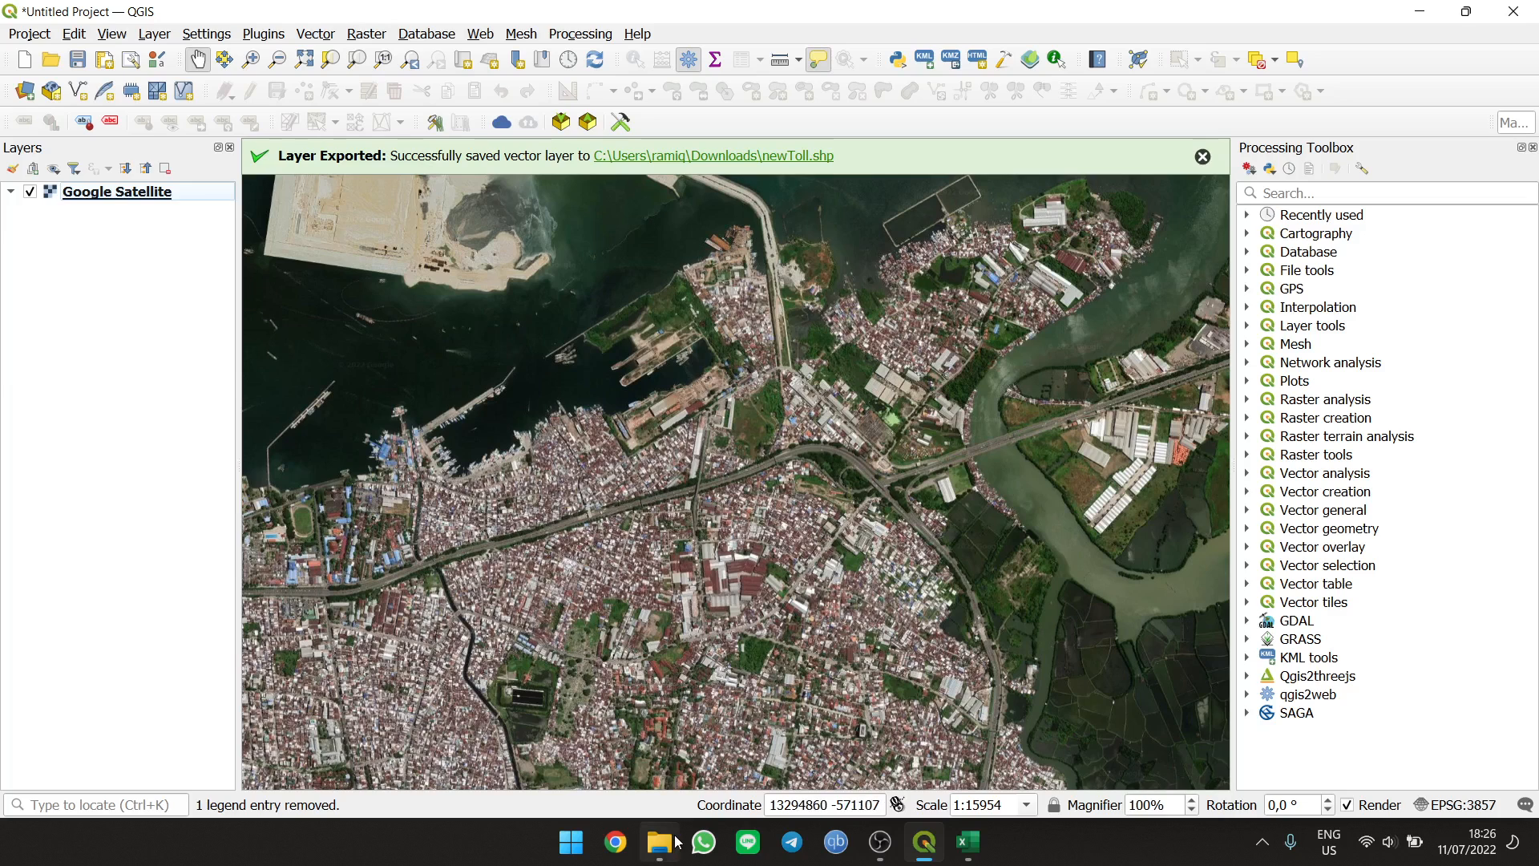
click(880, 842)
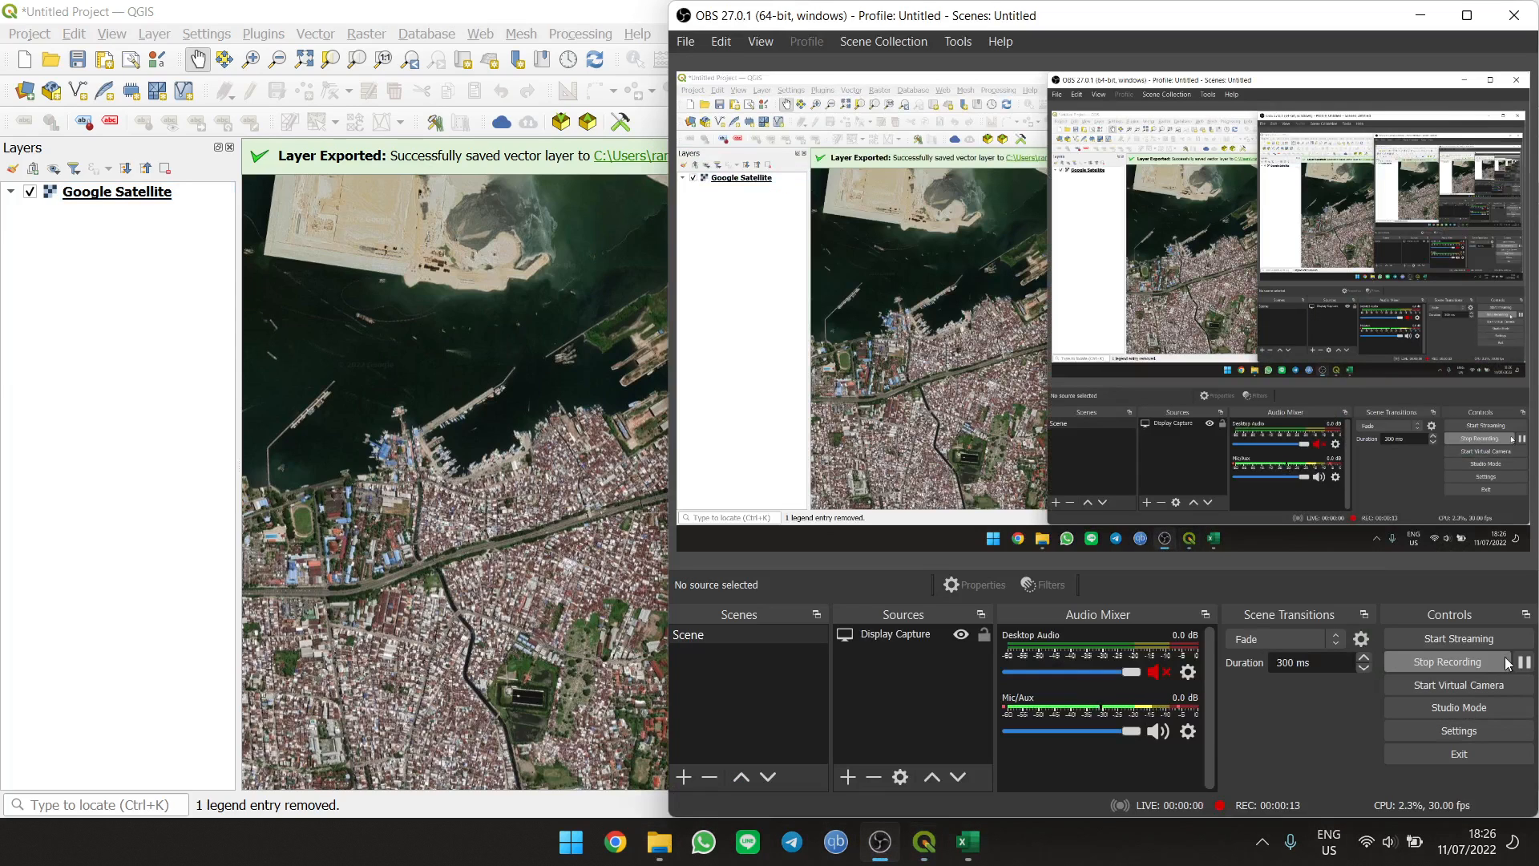
click(18, 422)
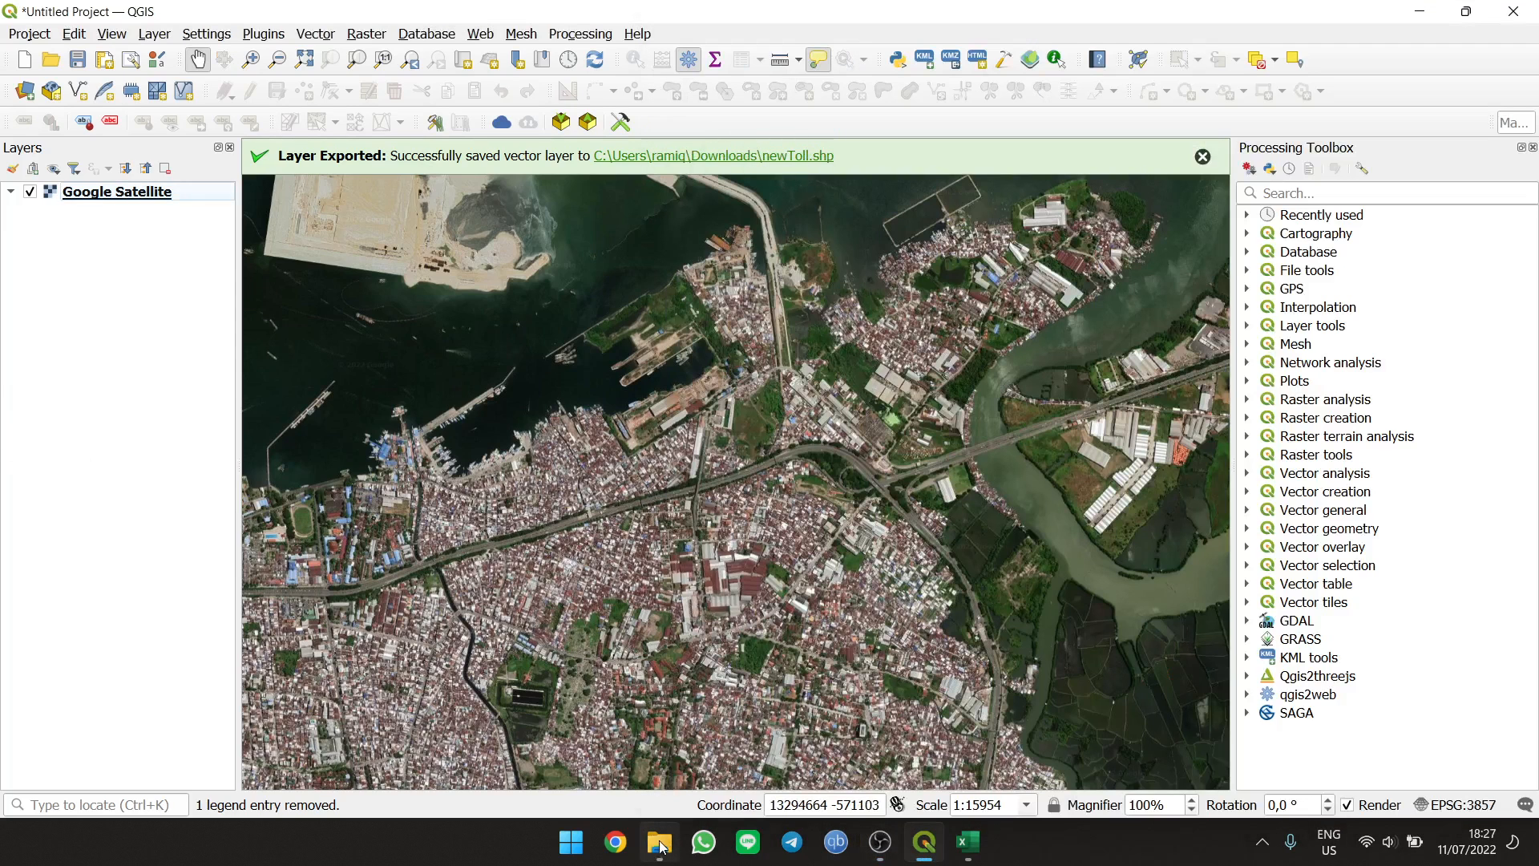
Add newToll.shp from the "1. GIS to EXCEL" folder to the project as a layer above Google Satellite
click(660, 841)
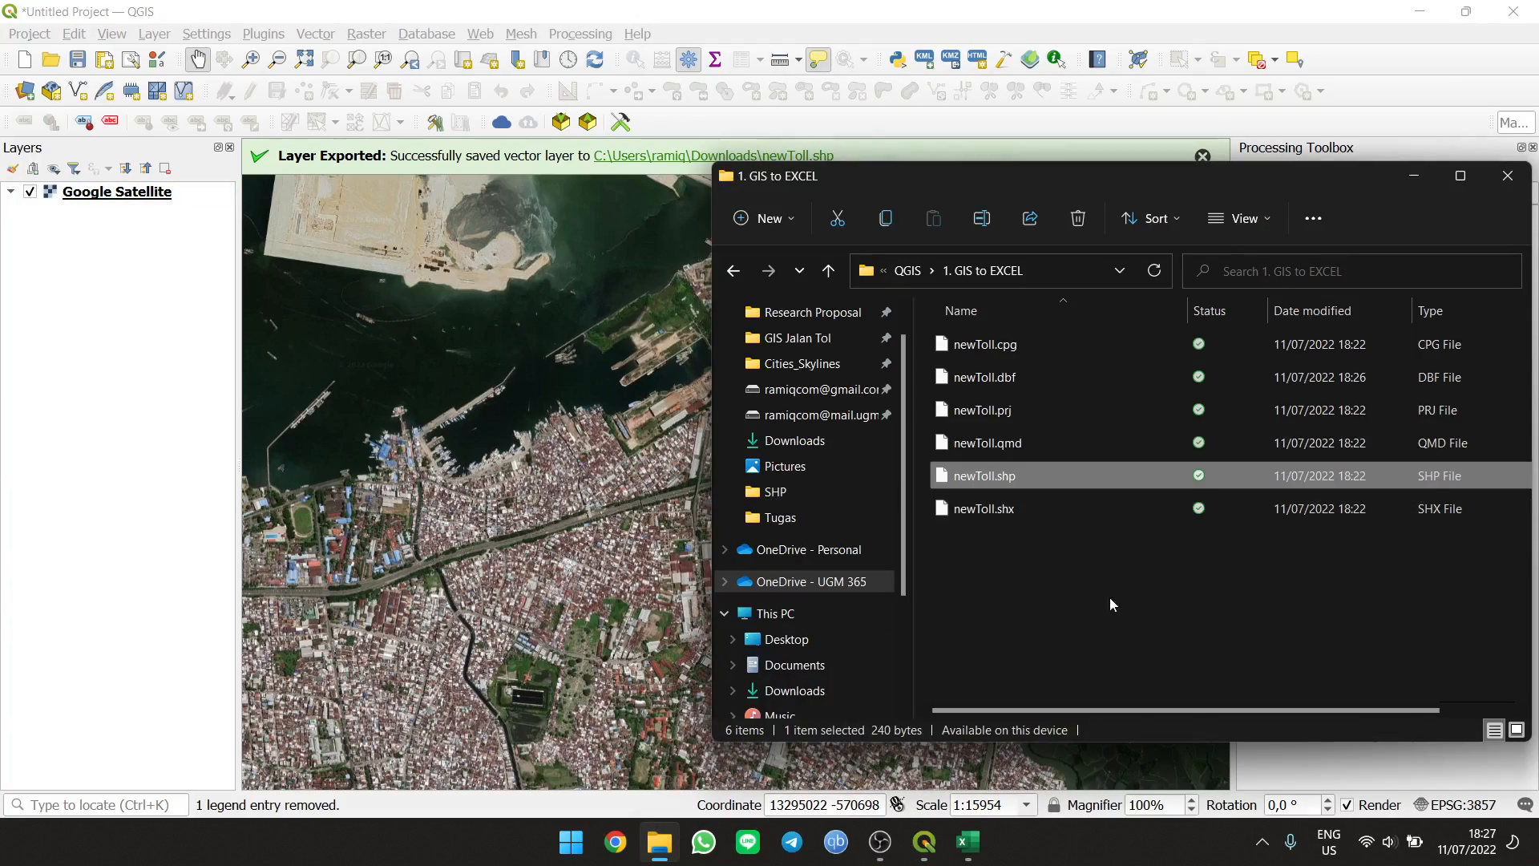
drag(1037, 473, 161, 202)
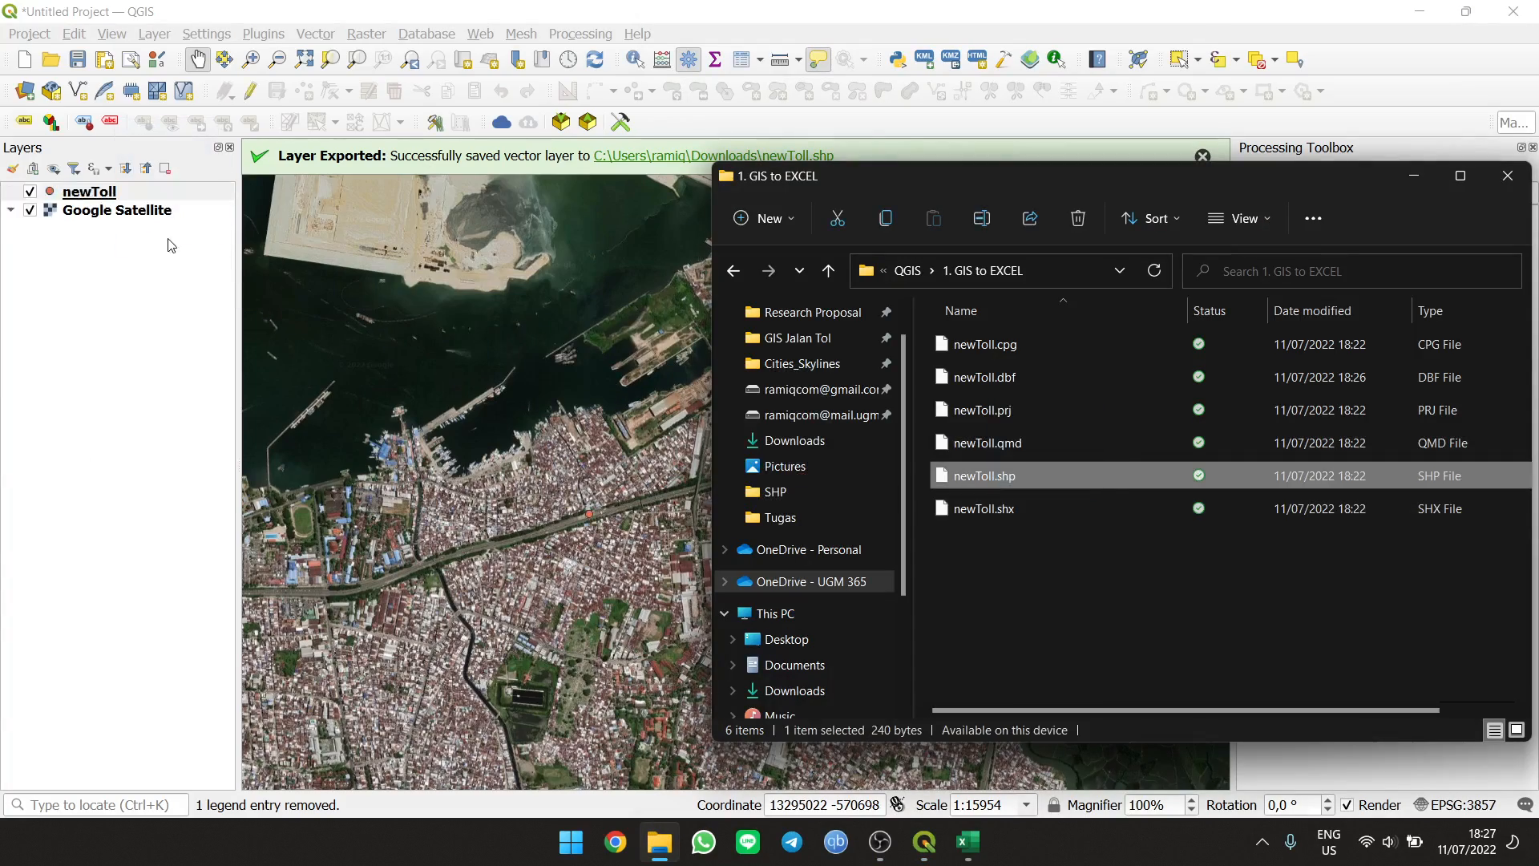
click(616, 532)
scroll(616, 532, up, 1)
scroll(529, 413, down, 4)
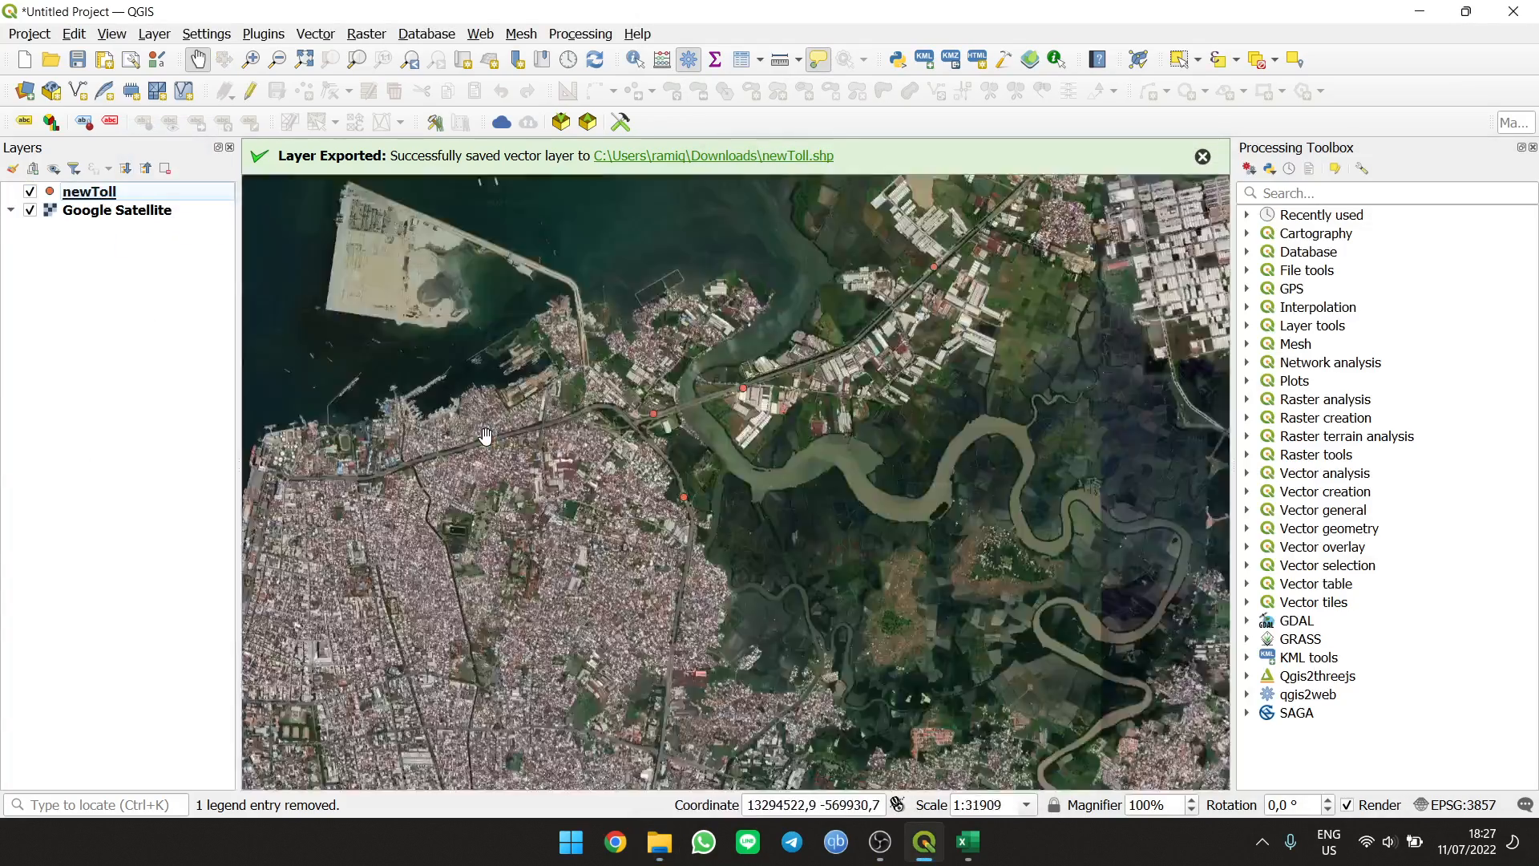
scroll(507, 436, down, 1)
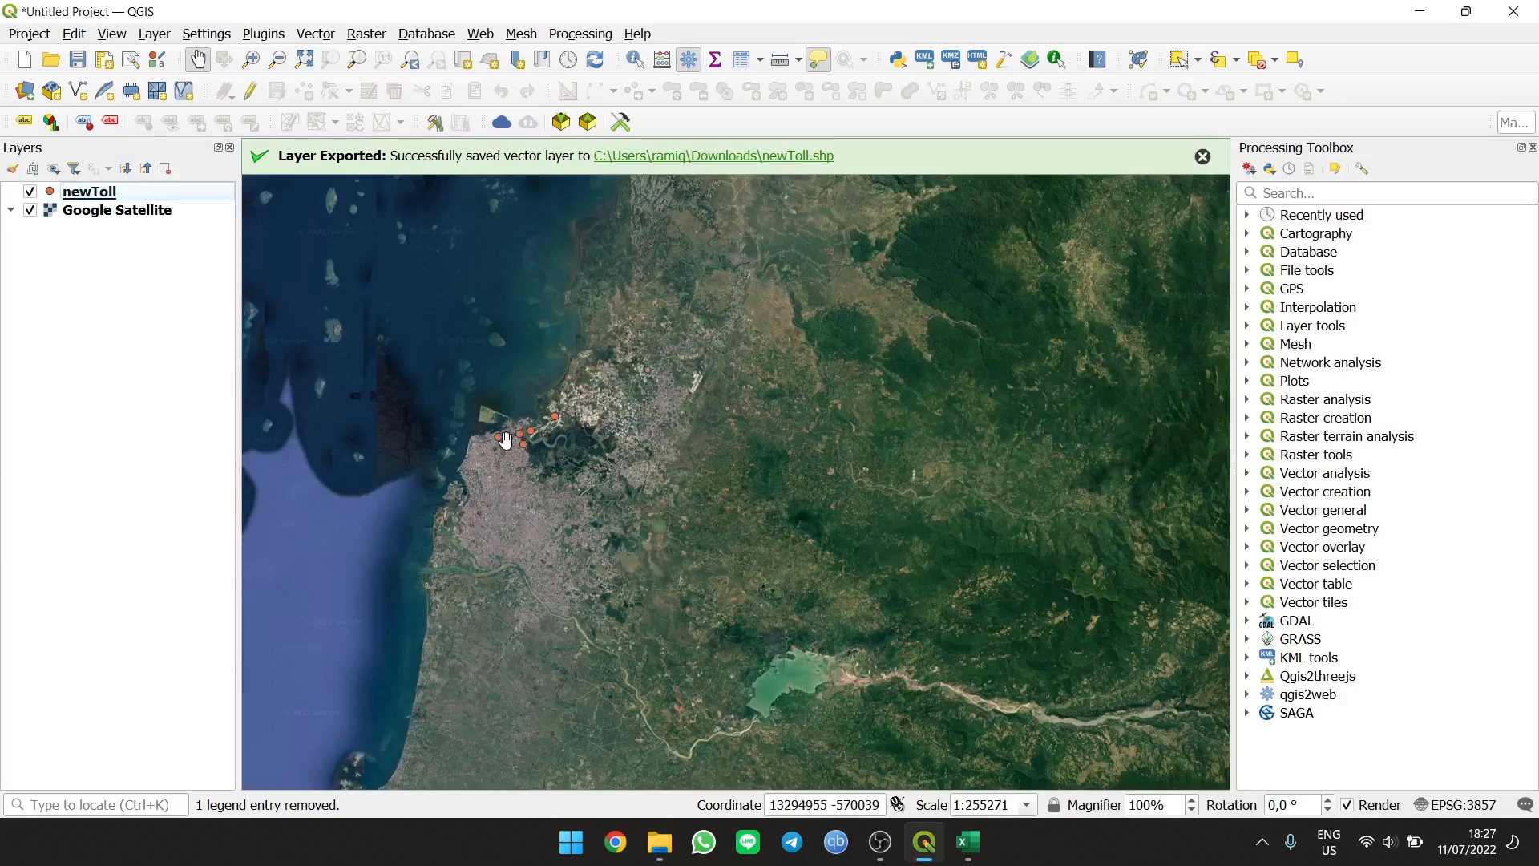
scroll(503, 433, up, 2)
Examine the newToll layer's attribute table, widening the NAME column to check the existing fields and records
right_click(176, 197)
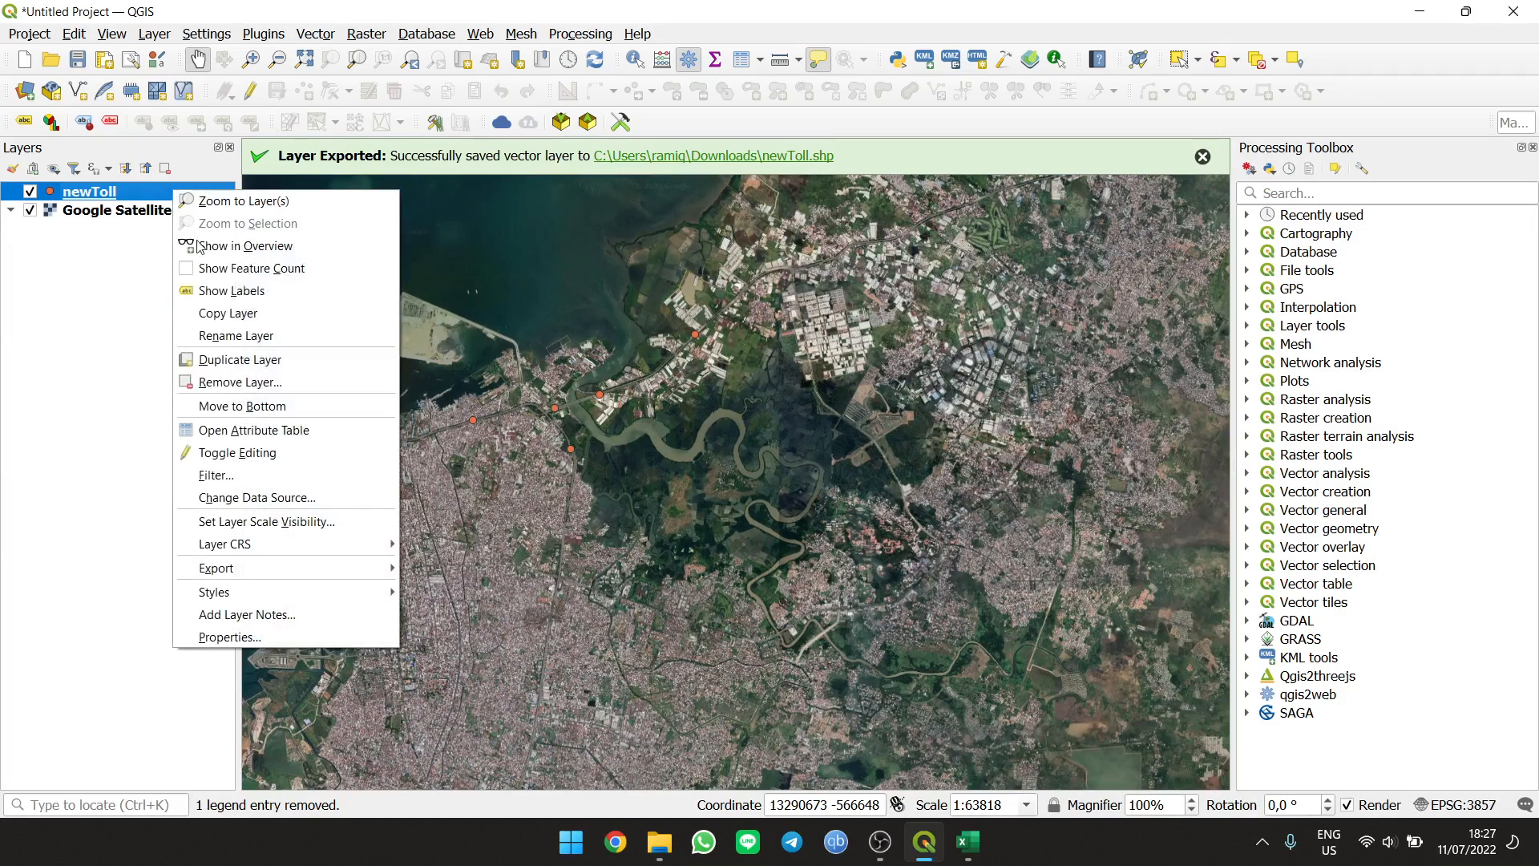
click(256, 430)
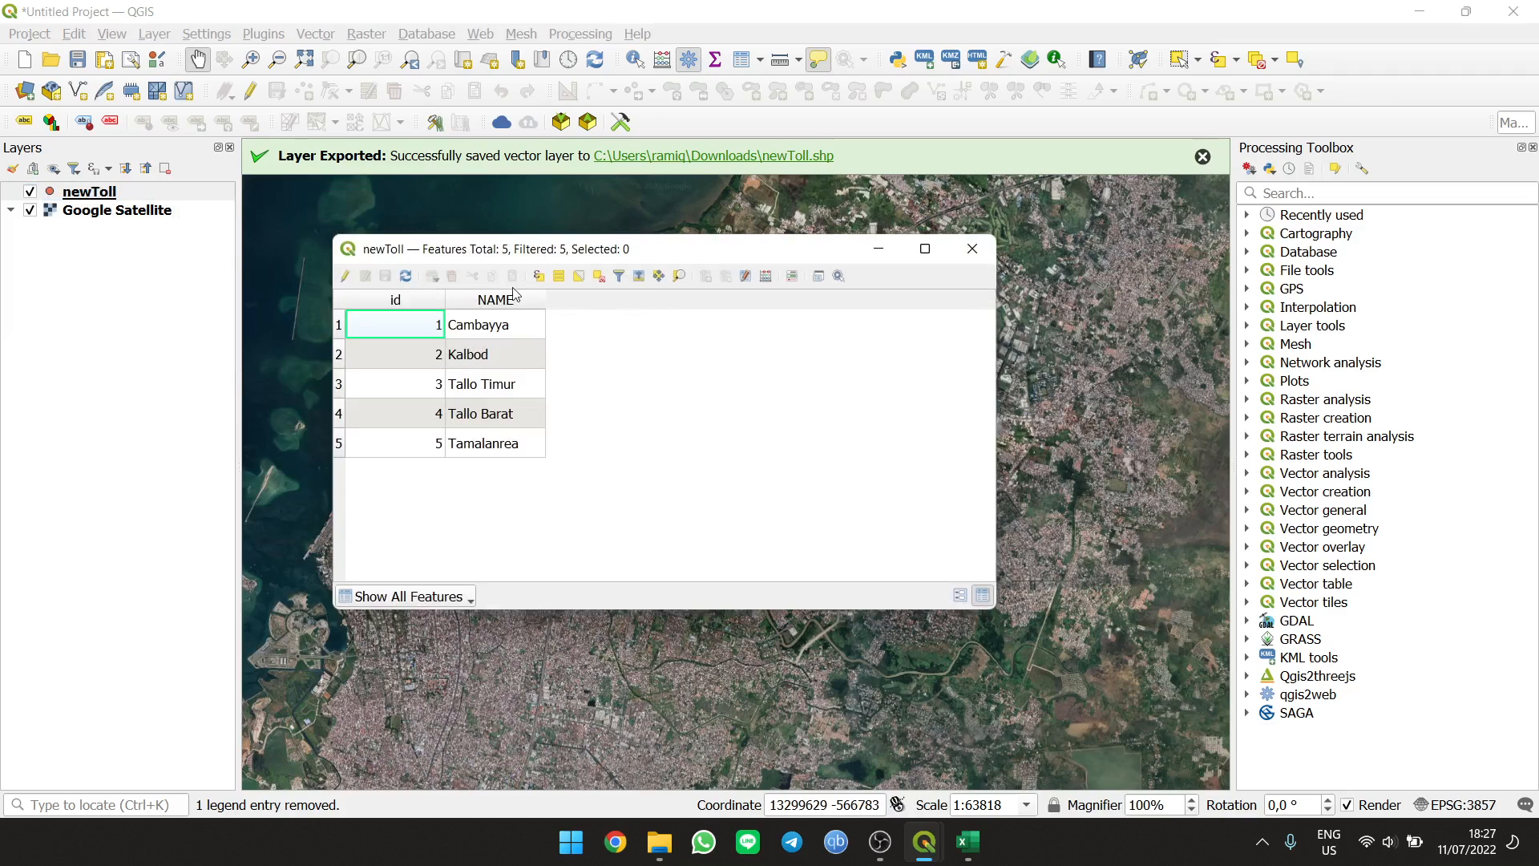
drag(546, 300, 566, 299)
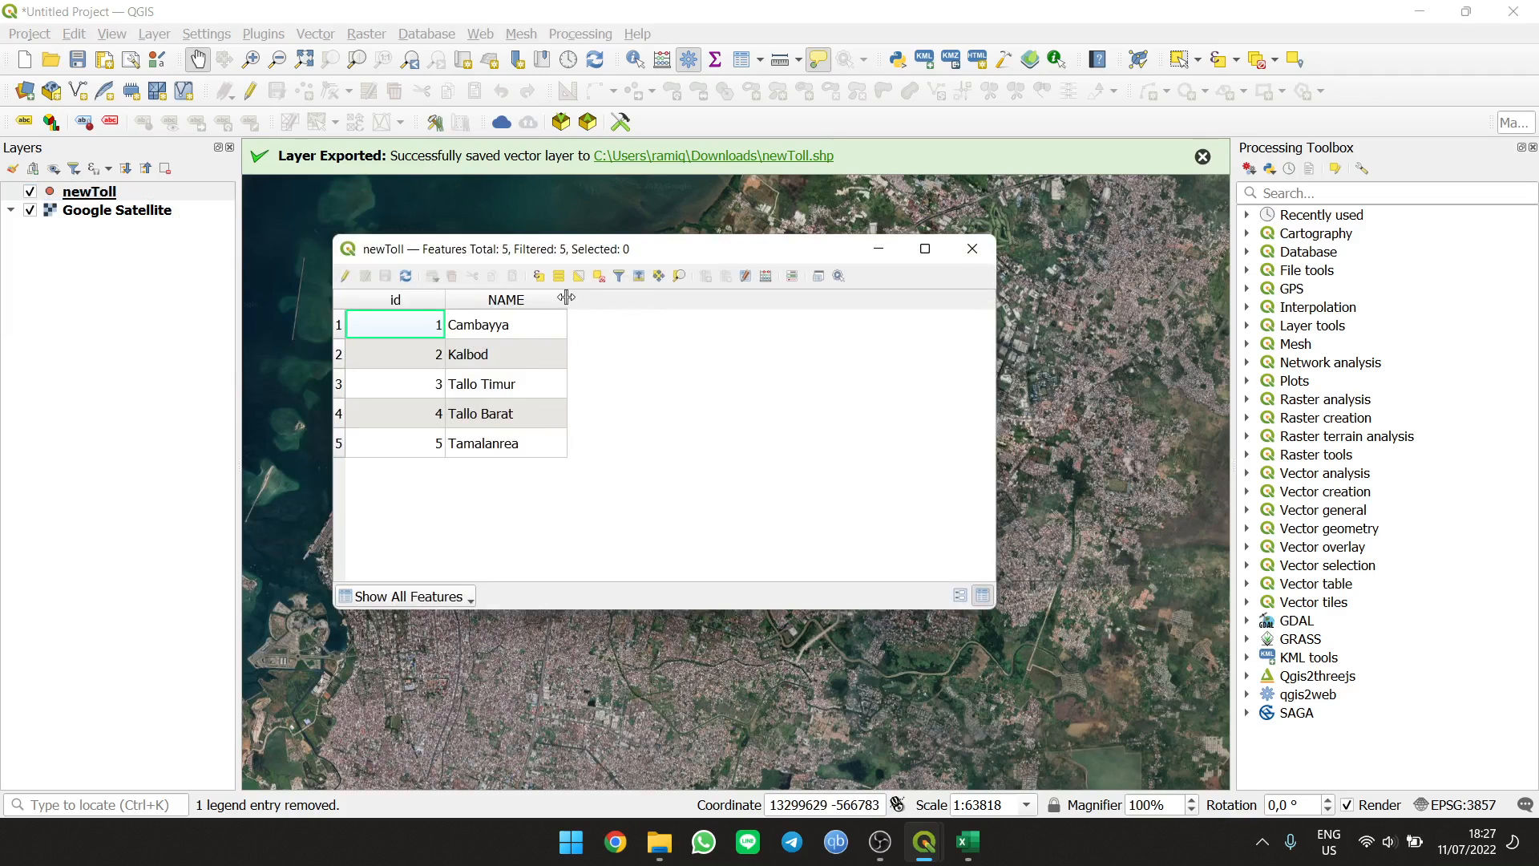
click(517, 324)
click(517, 444)
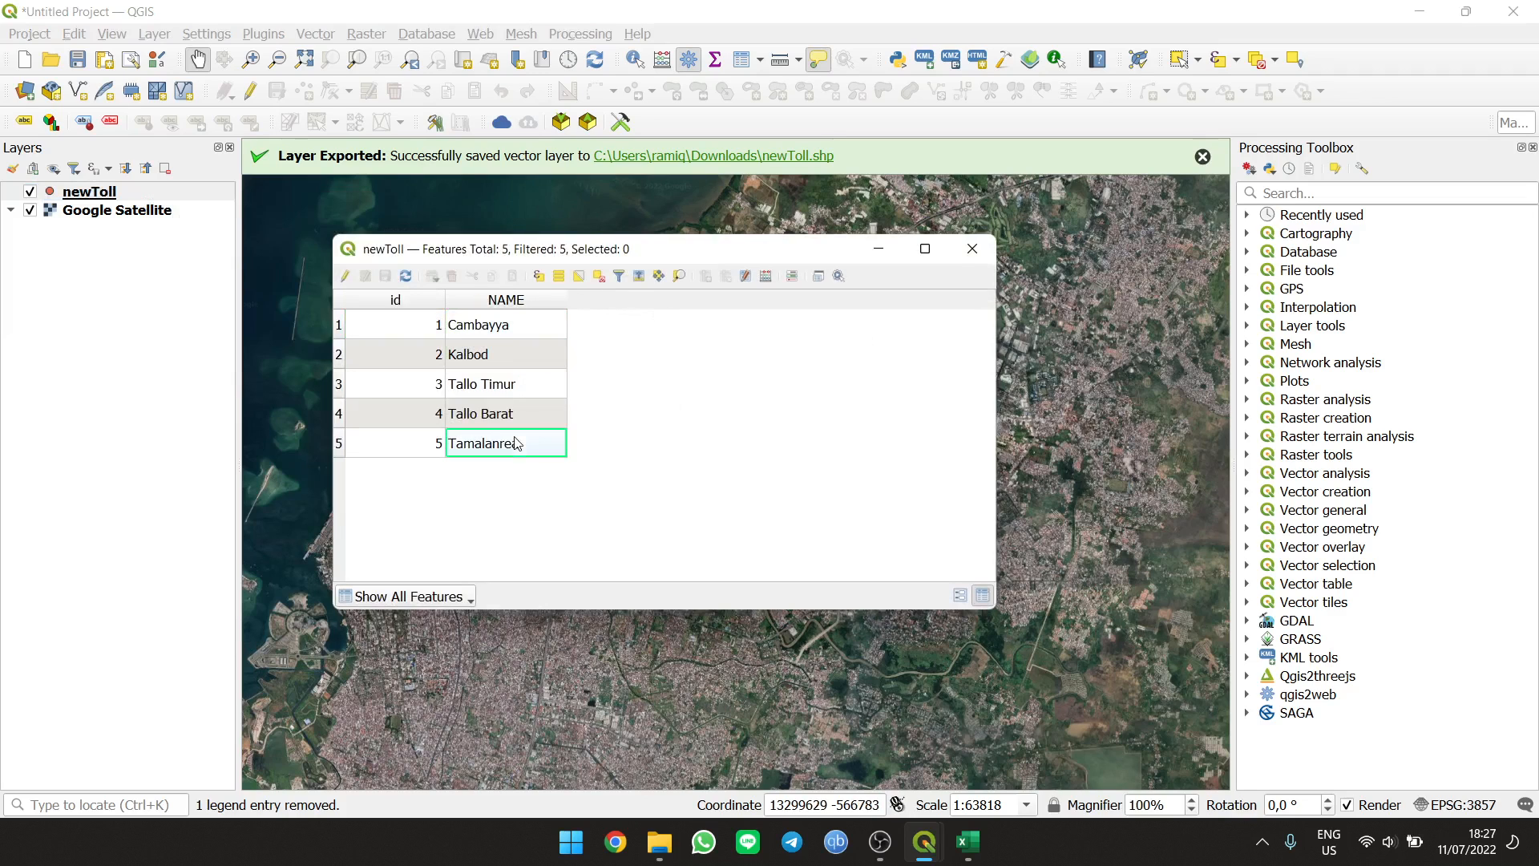
click(973, 249)
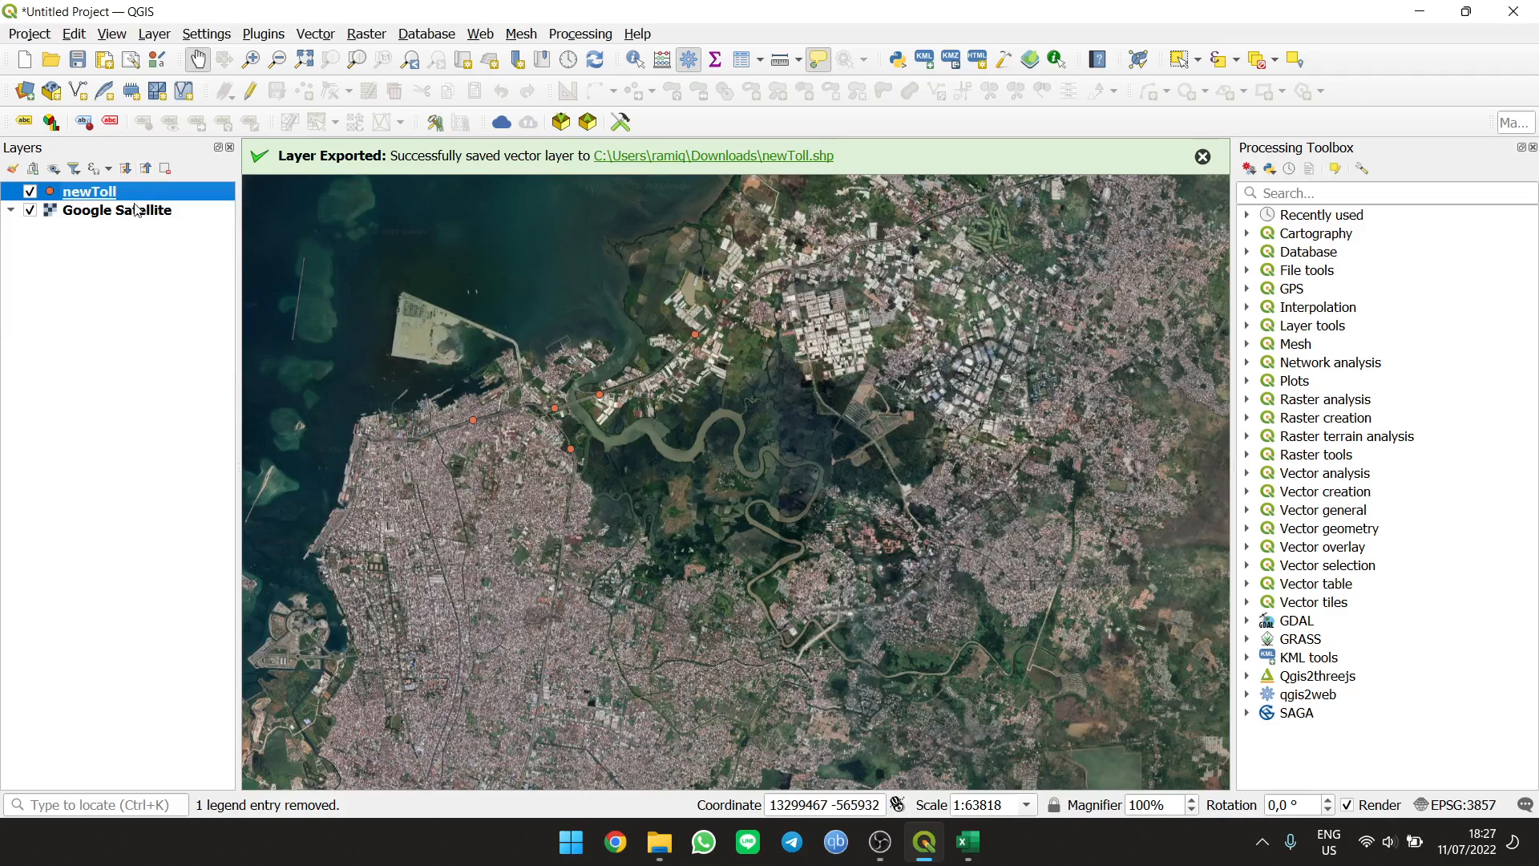
Check the coordinate reference system assigned to the newToll layer in its properties
right_click(122, 199)
click(189, 637)
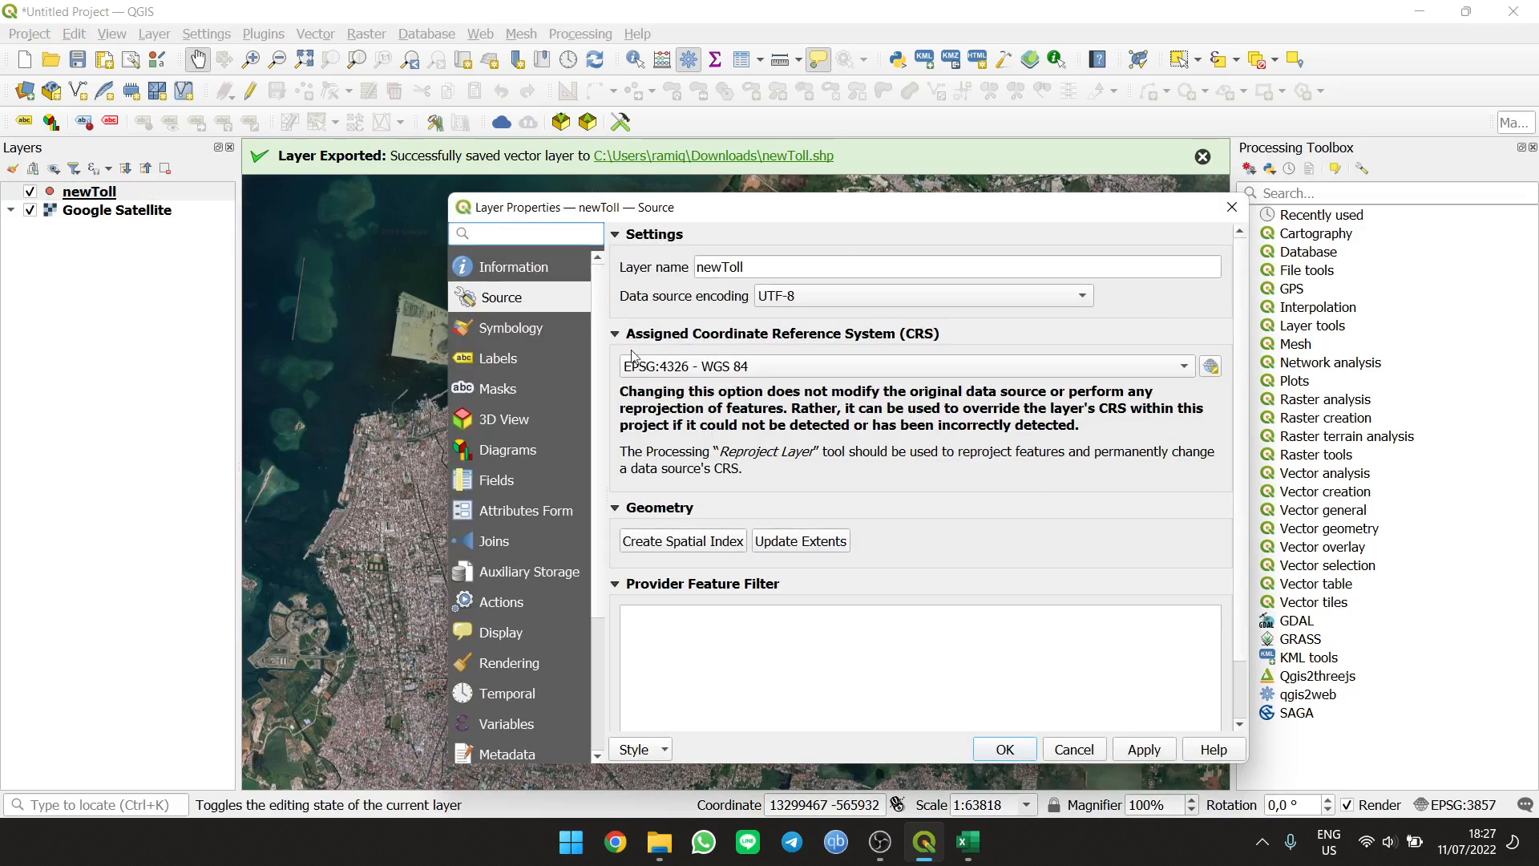
click(1232, 206)
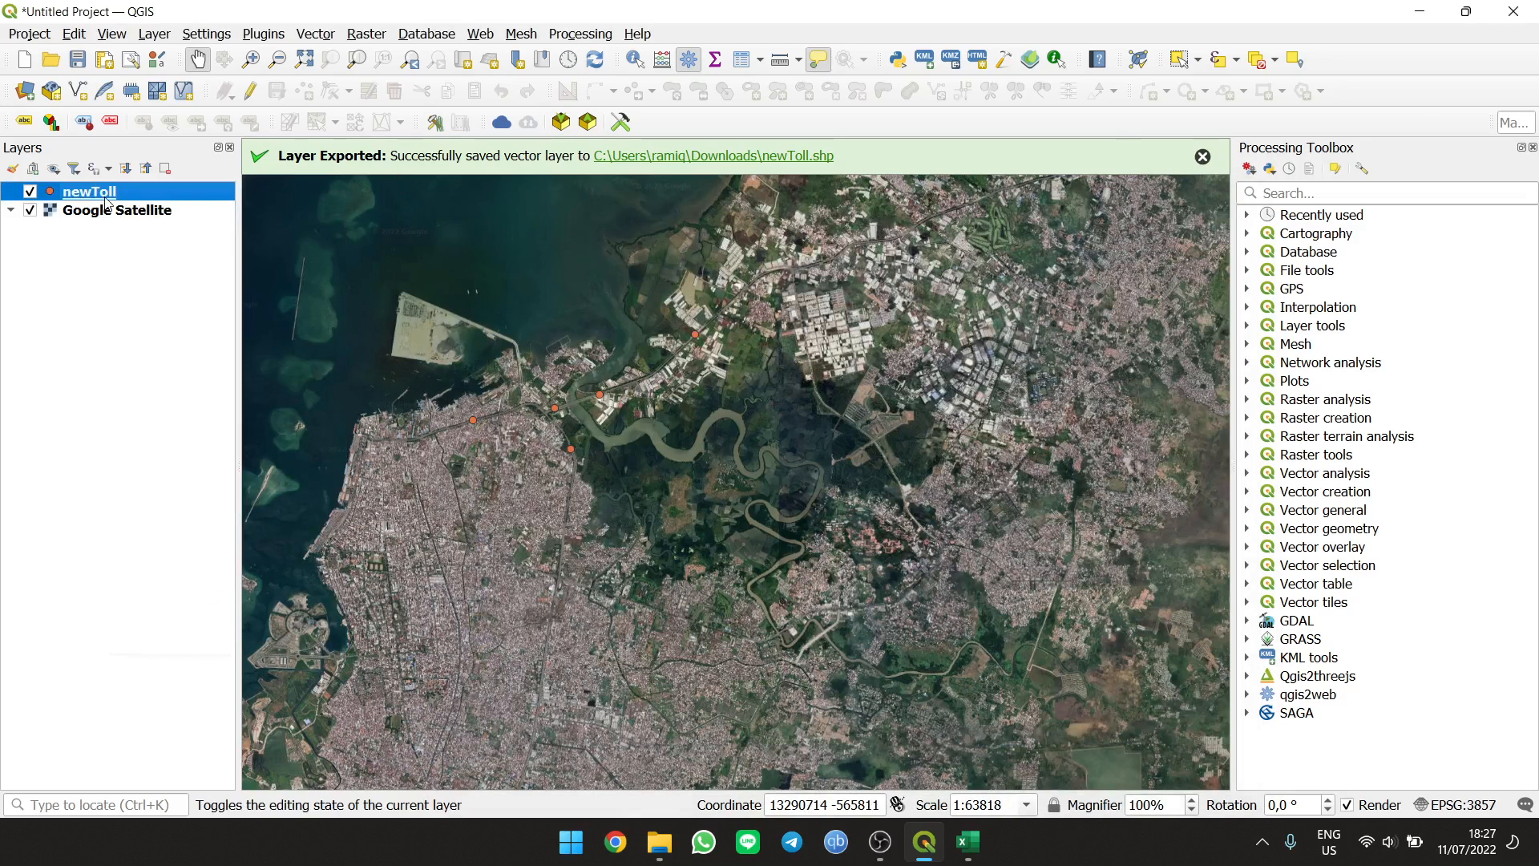
Create a new Decimal number (real) field named x in newToll with precision 6, calculated from the expression $x
right_click(107, 203)
click(232, 434)
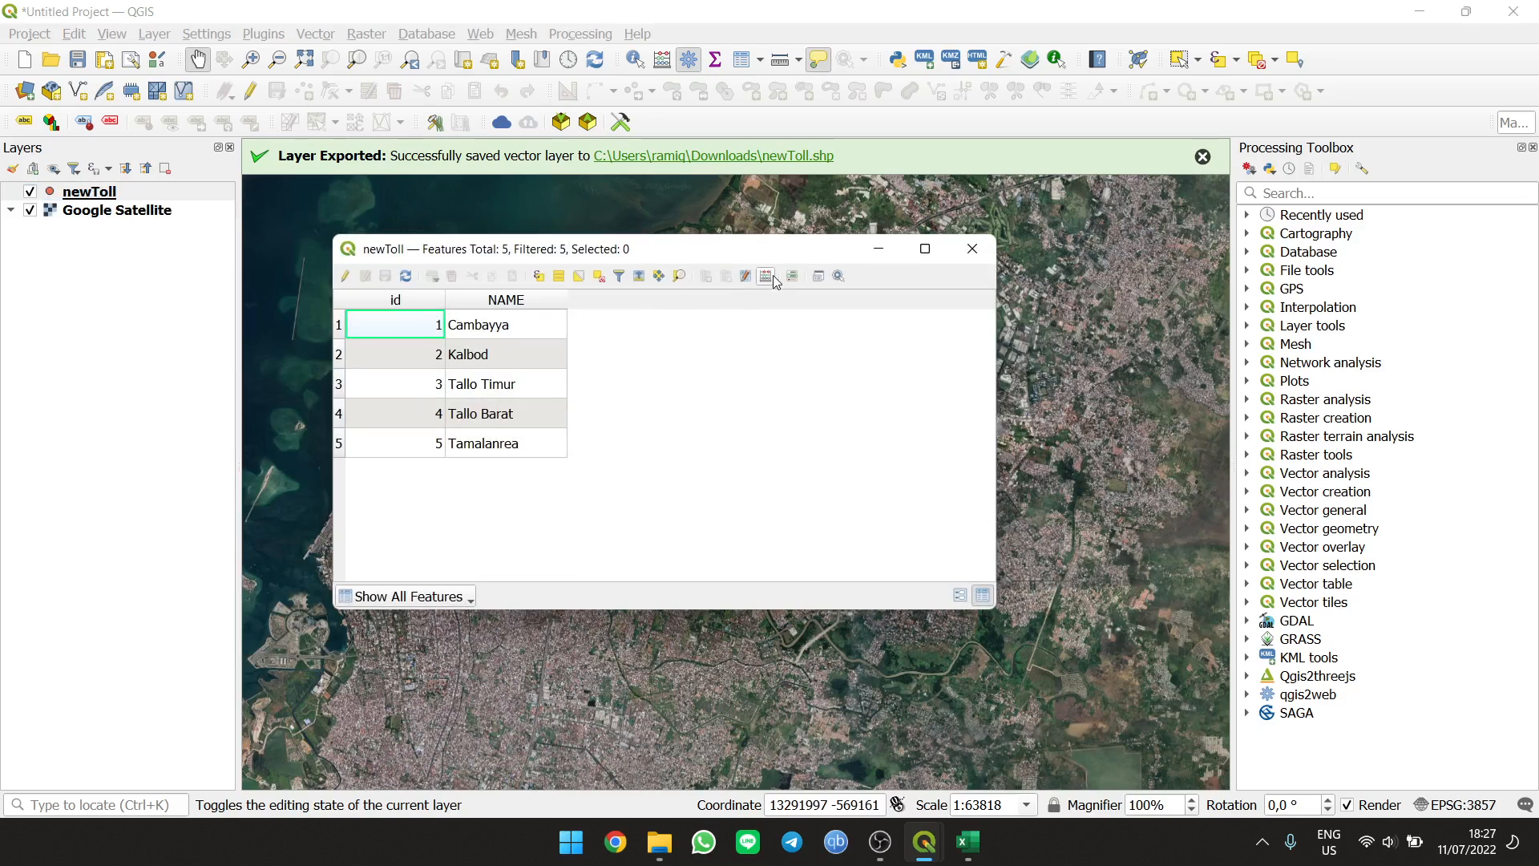
click(766, 276)
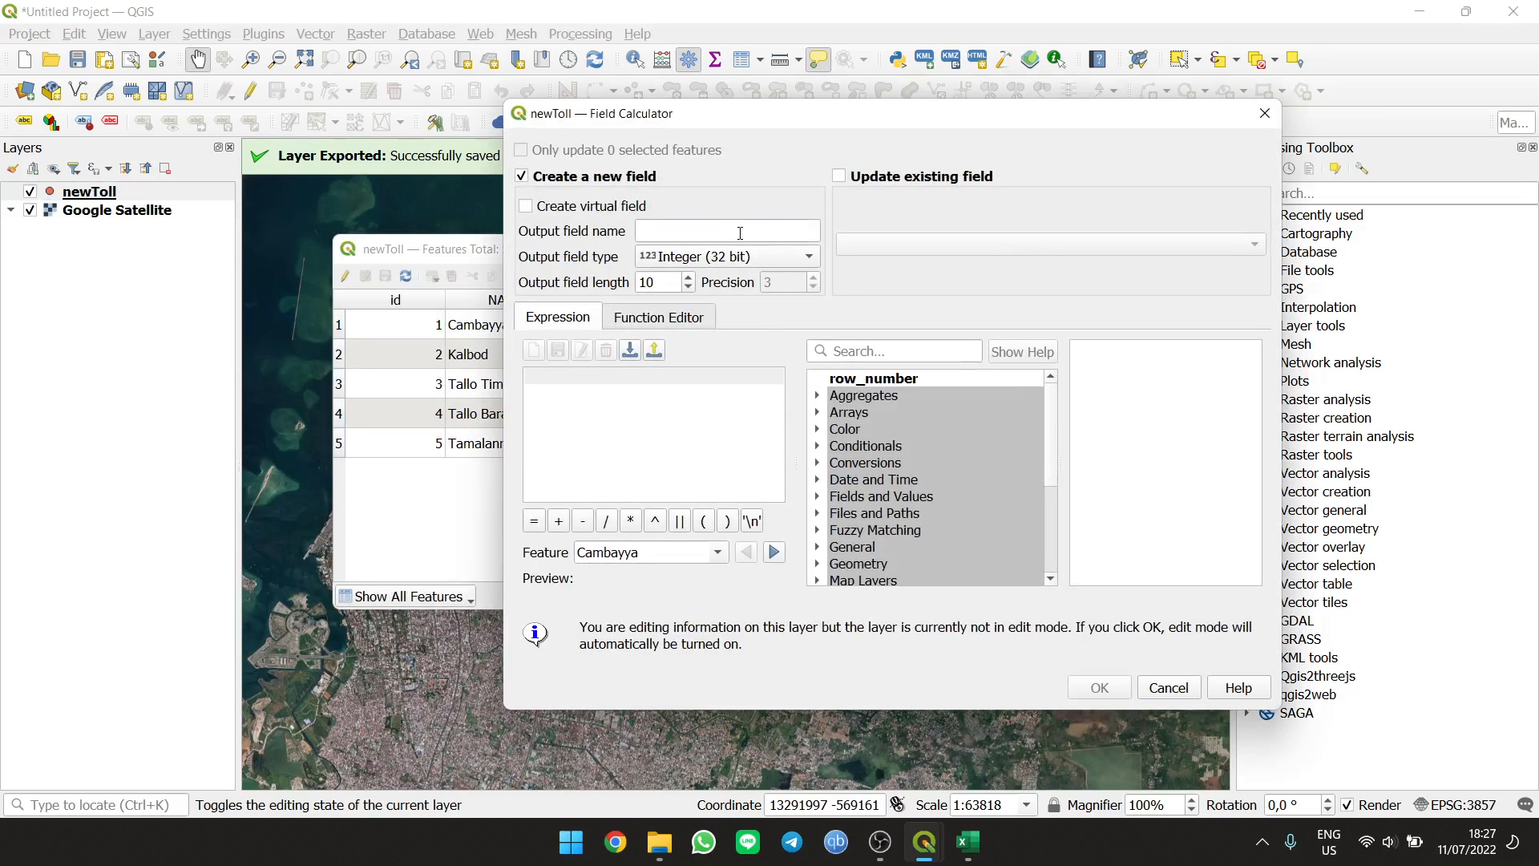
text(x)
click(750, 257)
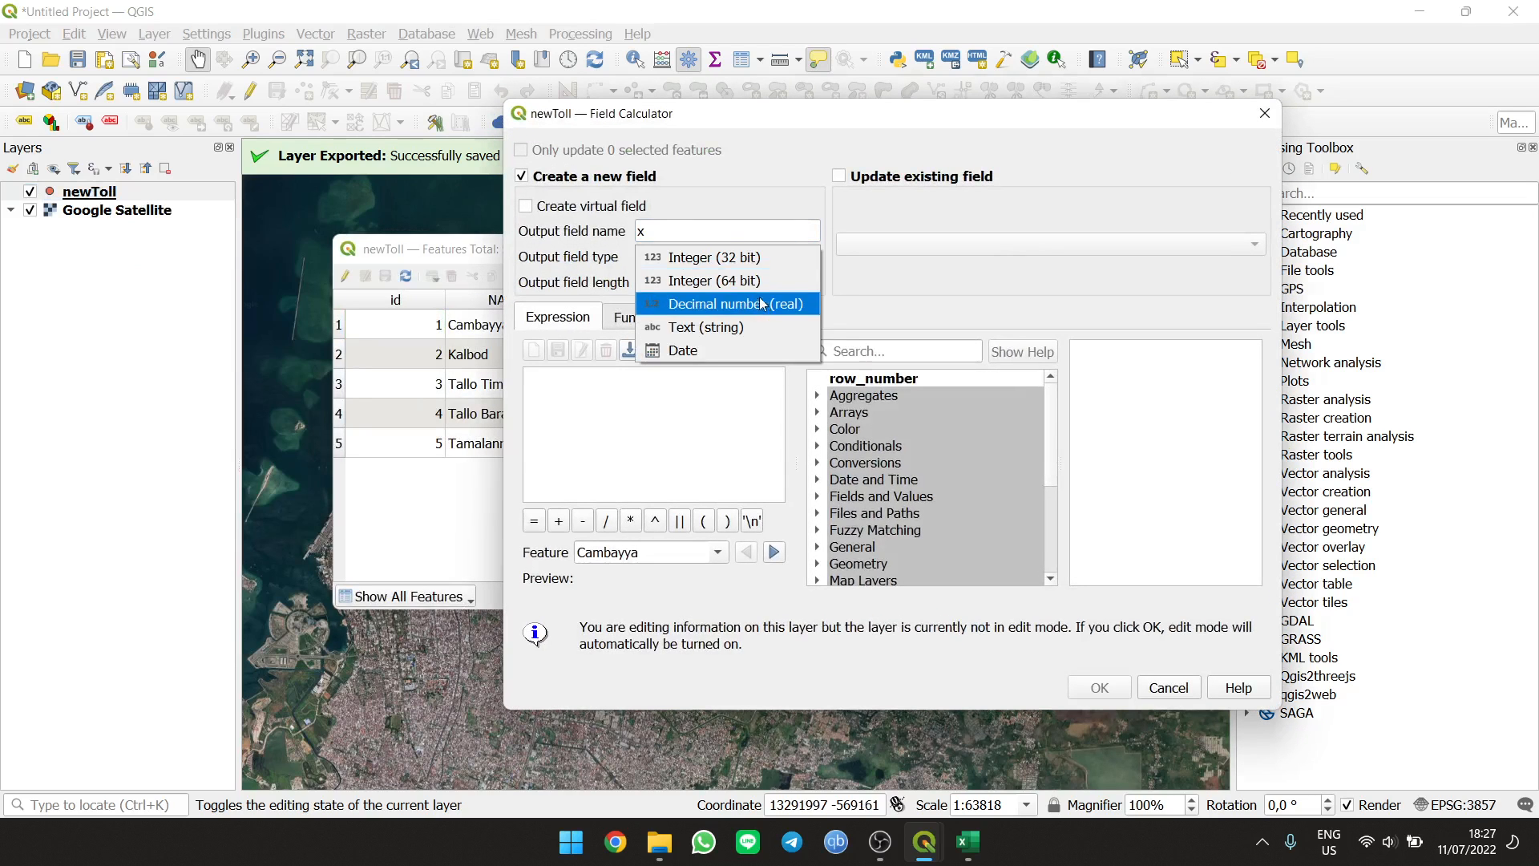
click(764, 305)
drag(780, 282, 732, 286)
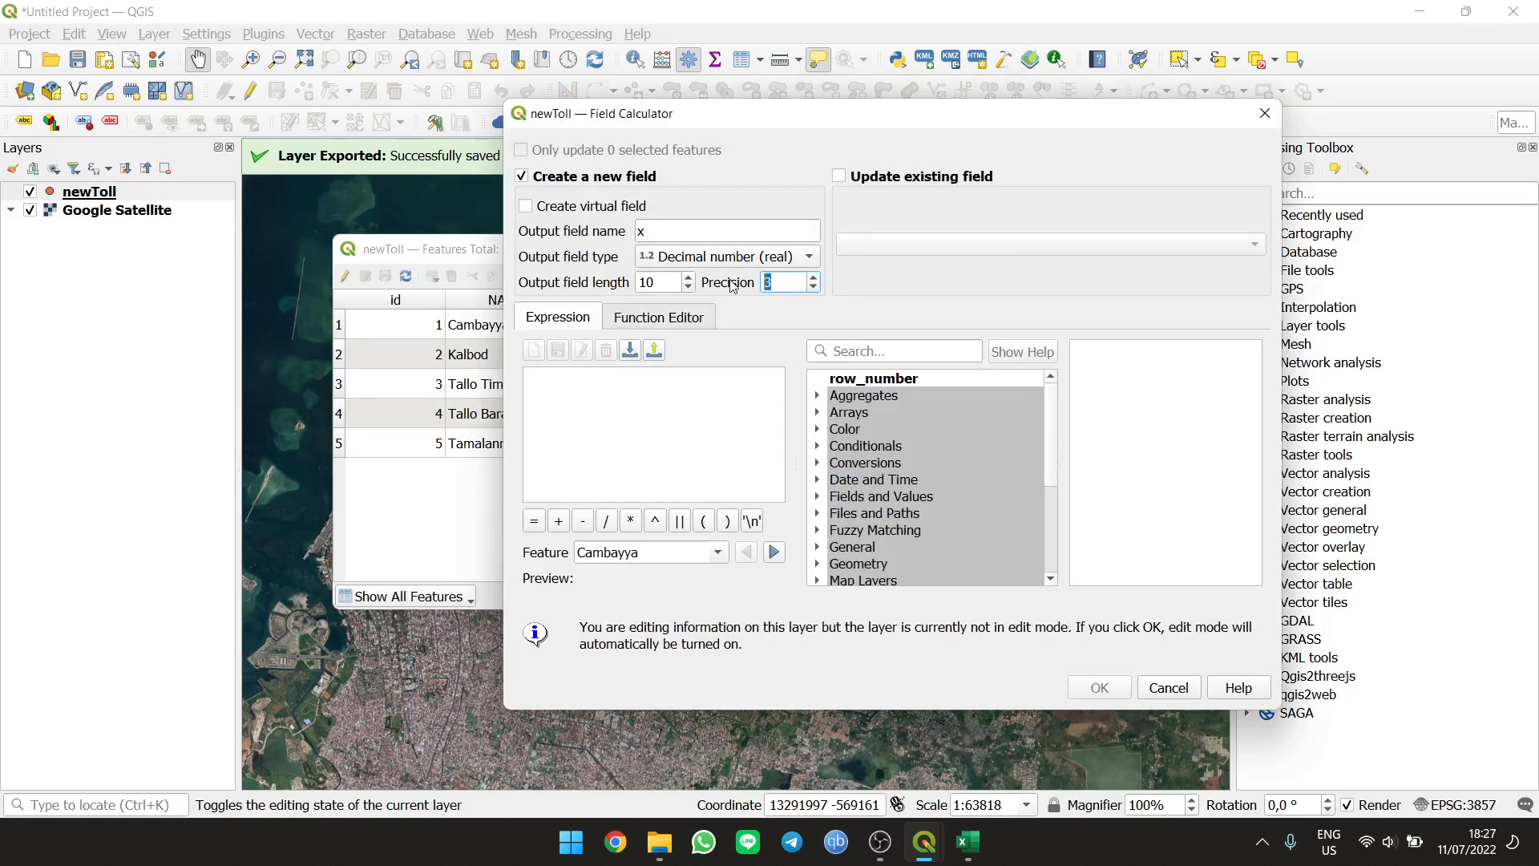
text(6)
click(711, 400)
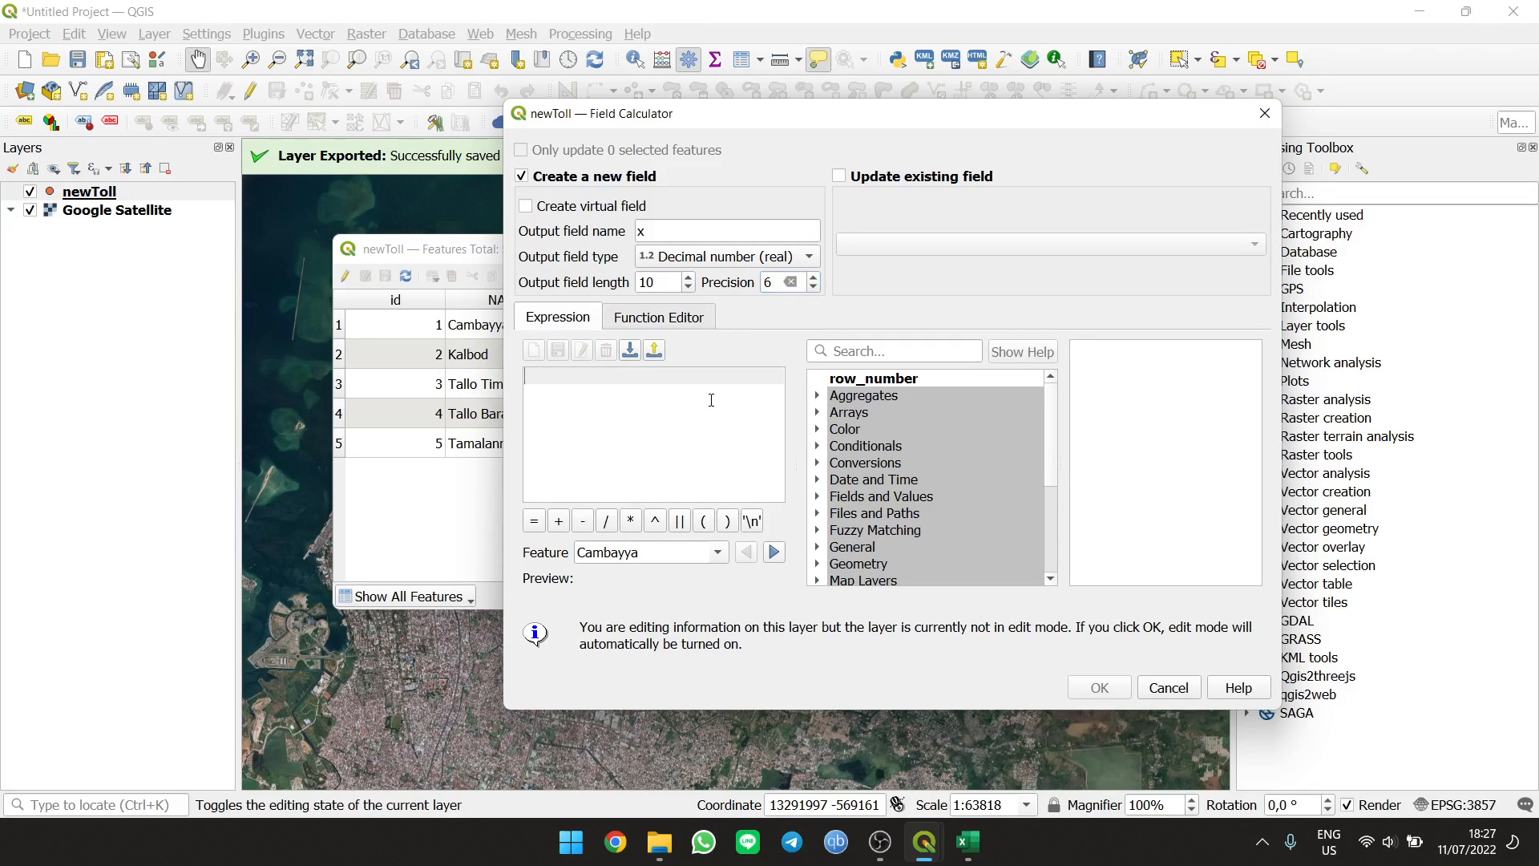
text($x)
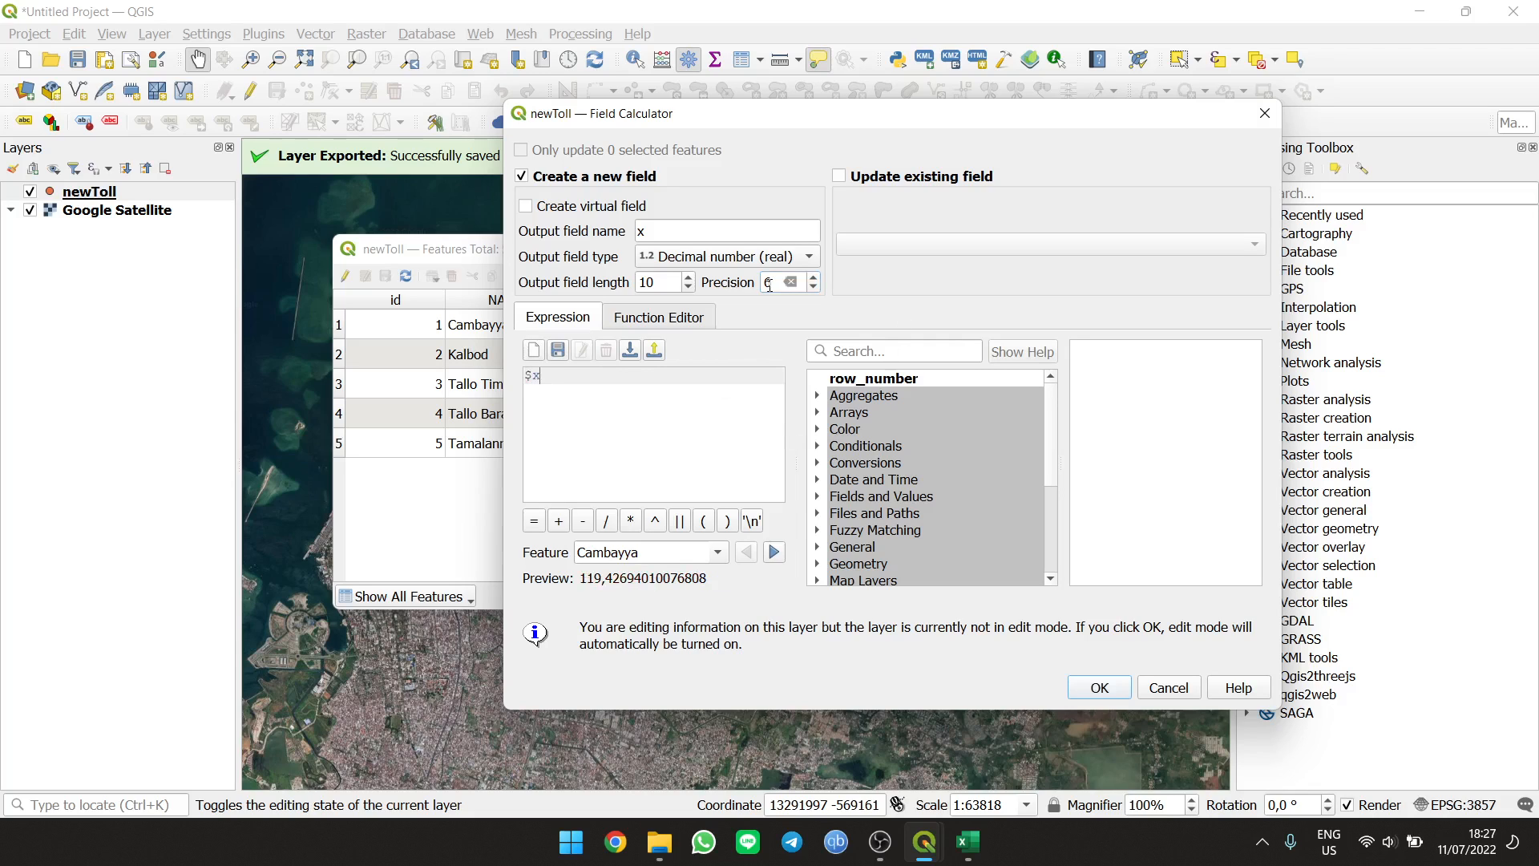
click(1081, 700)
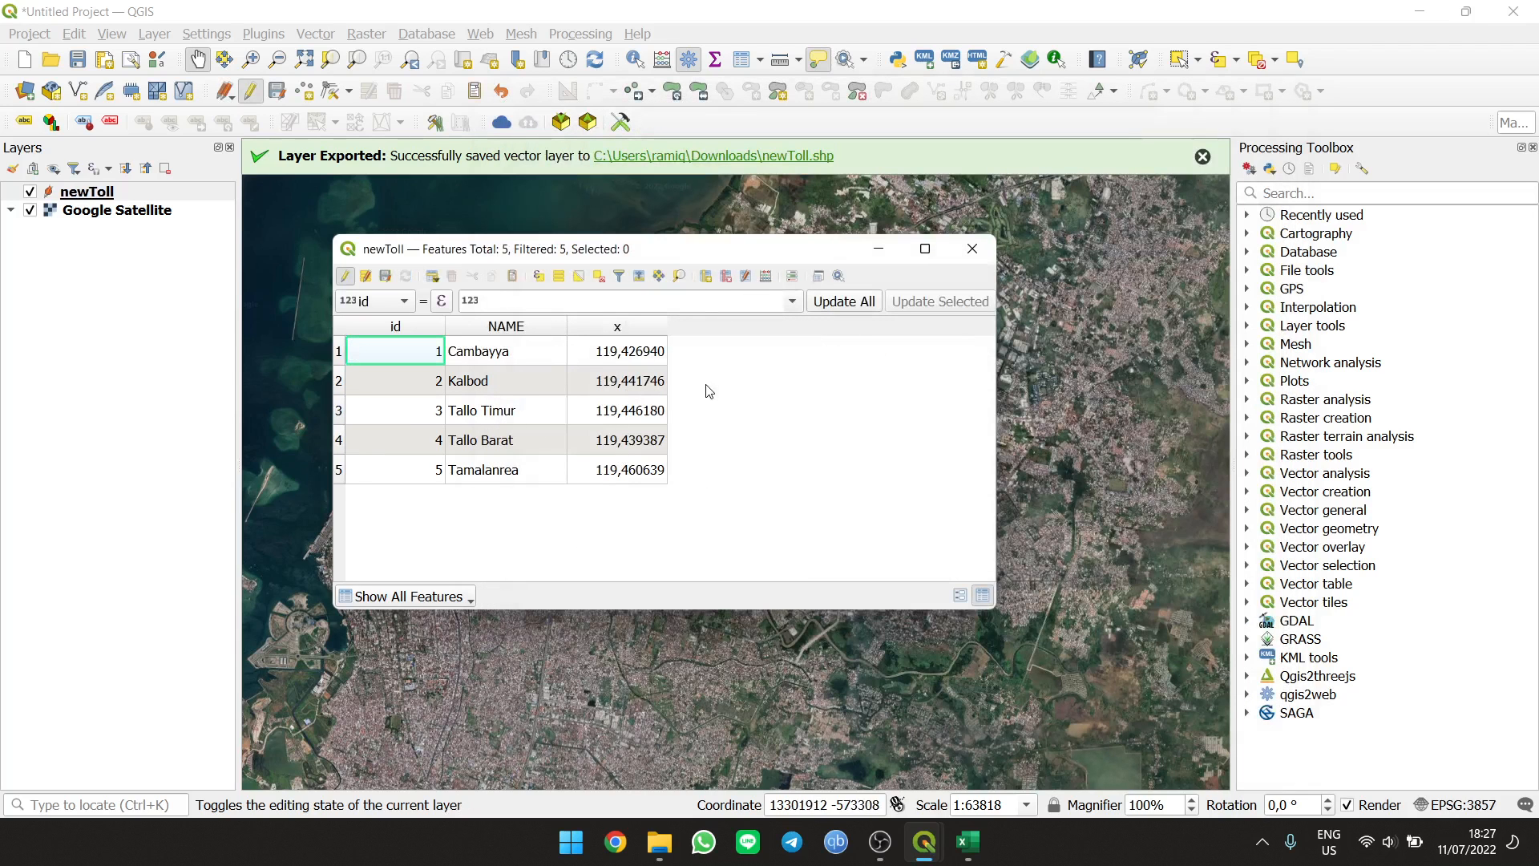
Create a Decimal number (real) field named y with precision 6 from the expression $y and save the newToll edits
click(746, 280)
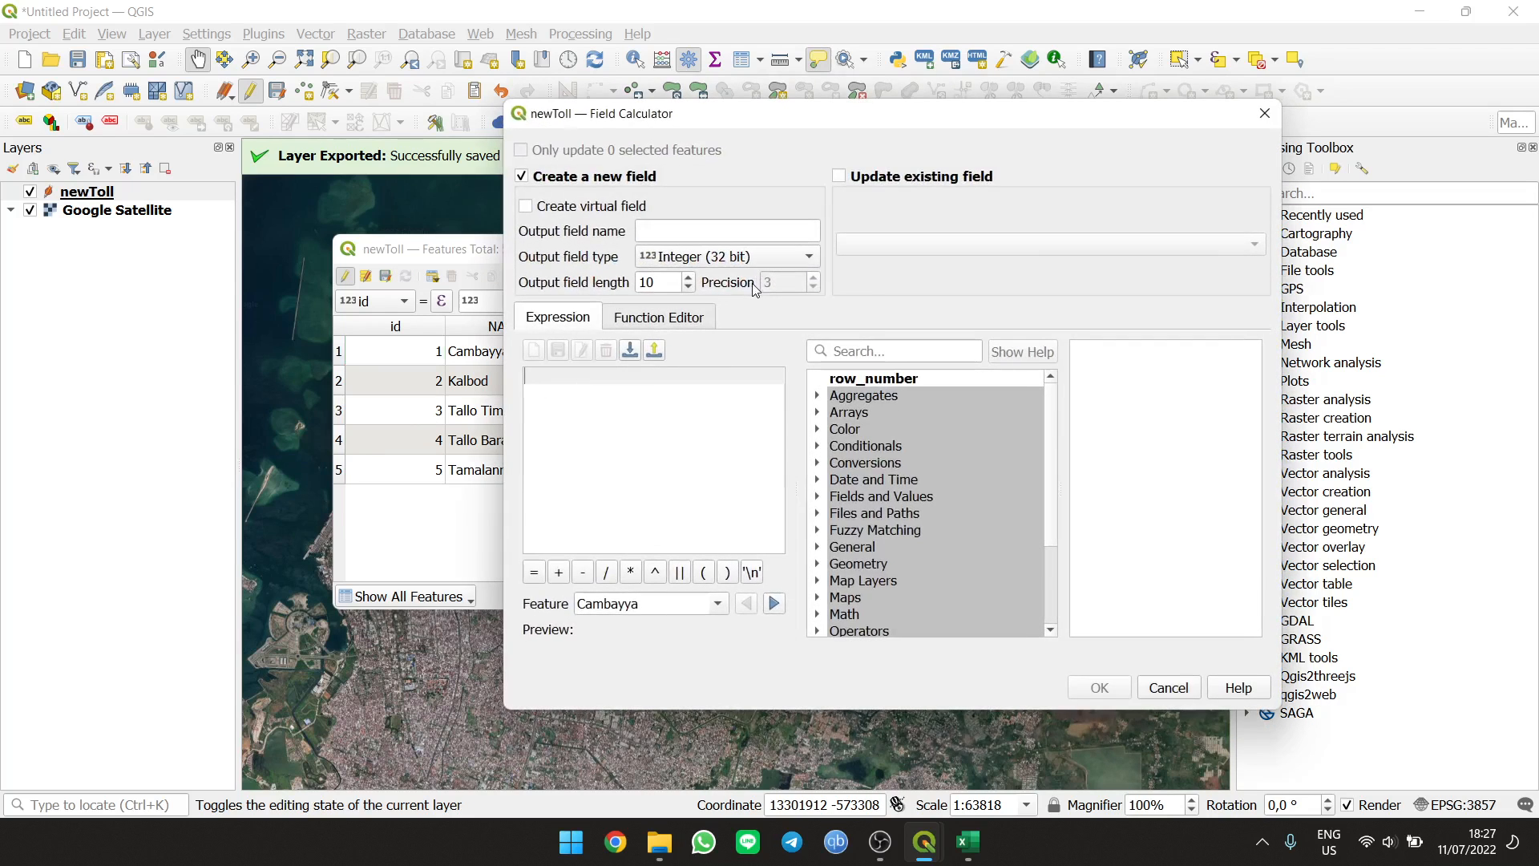
click(683, 223)
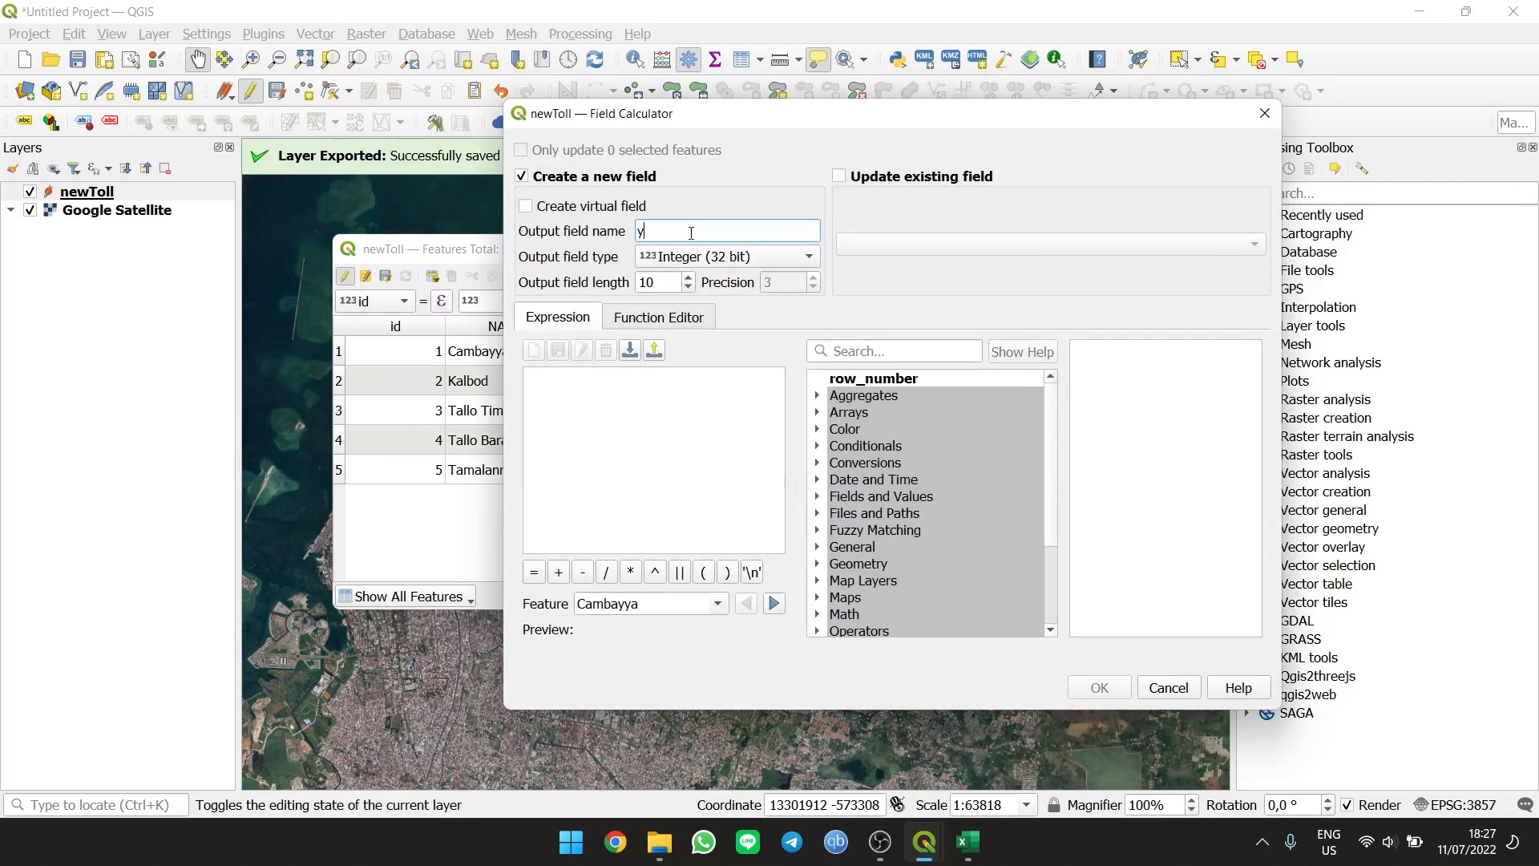
click(719, 257)
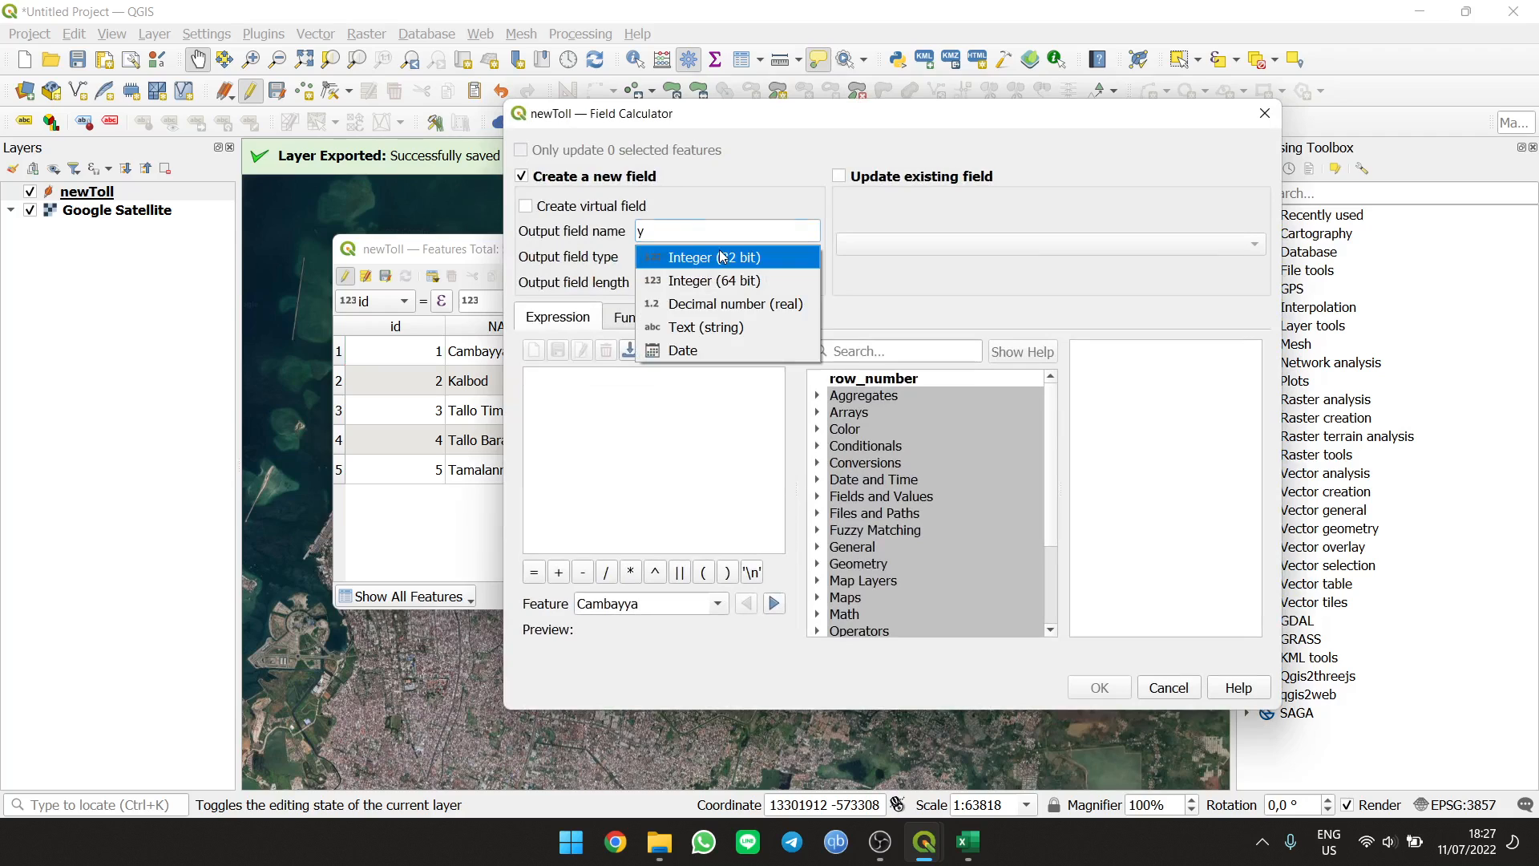
click(753, 307)
double_click(770, 281)
text(6)
click(660, 435)
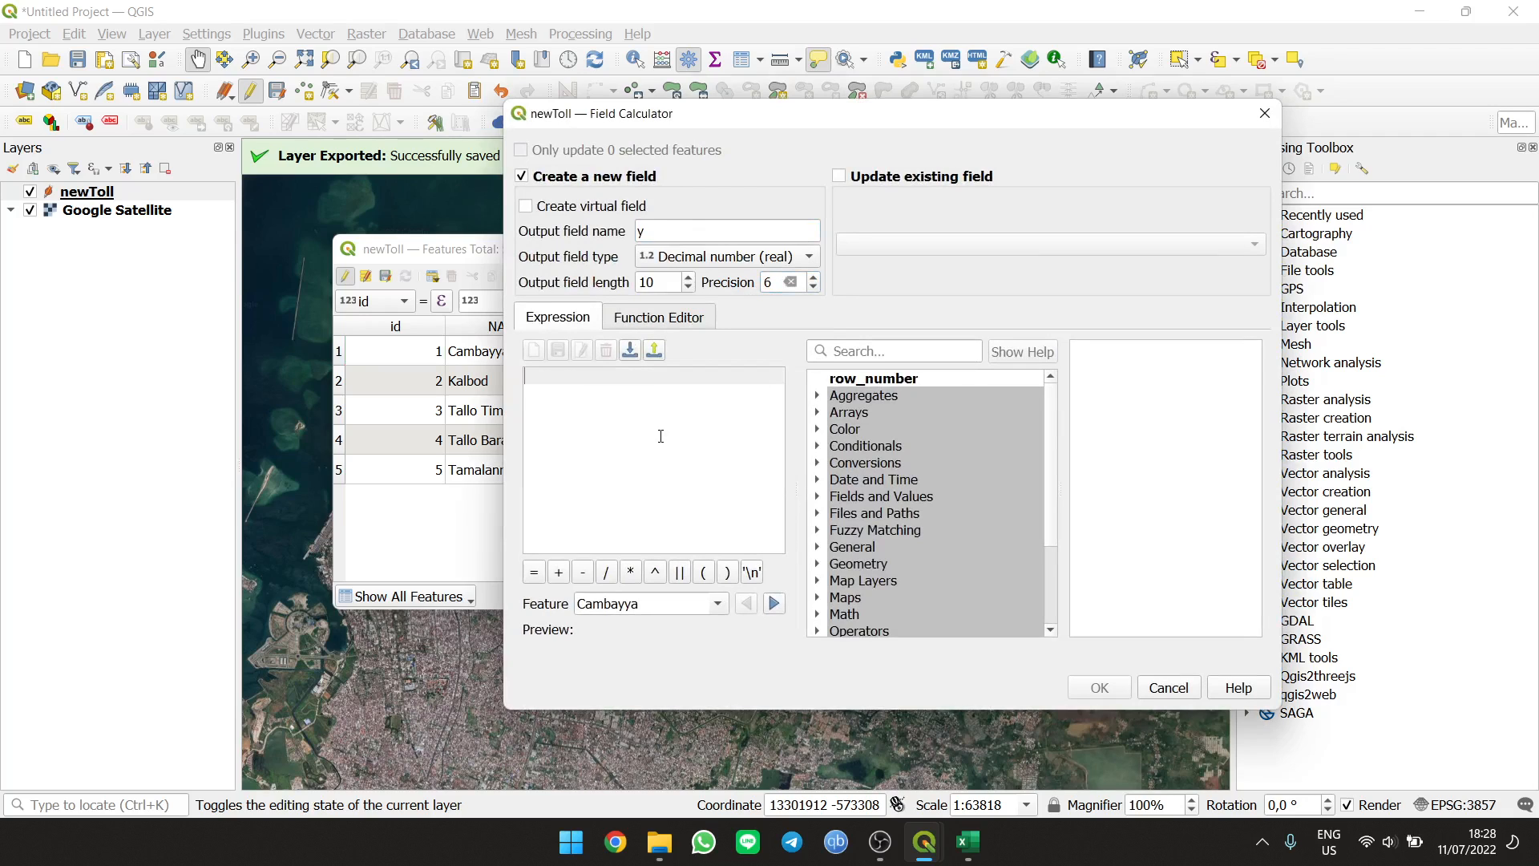
text($)
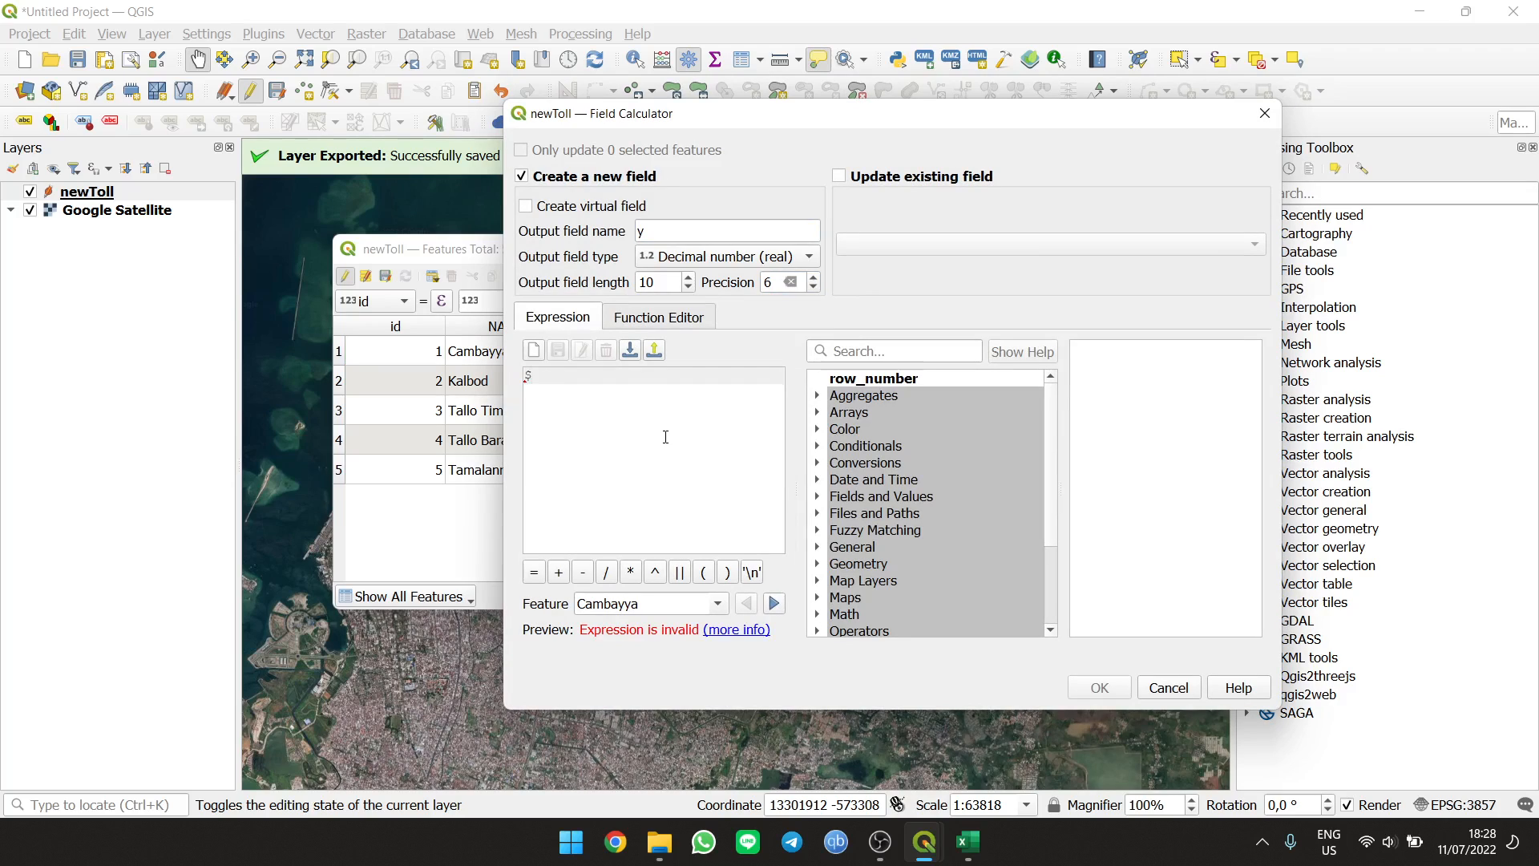
text(y)
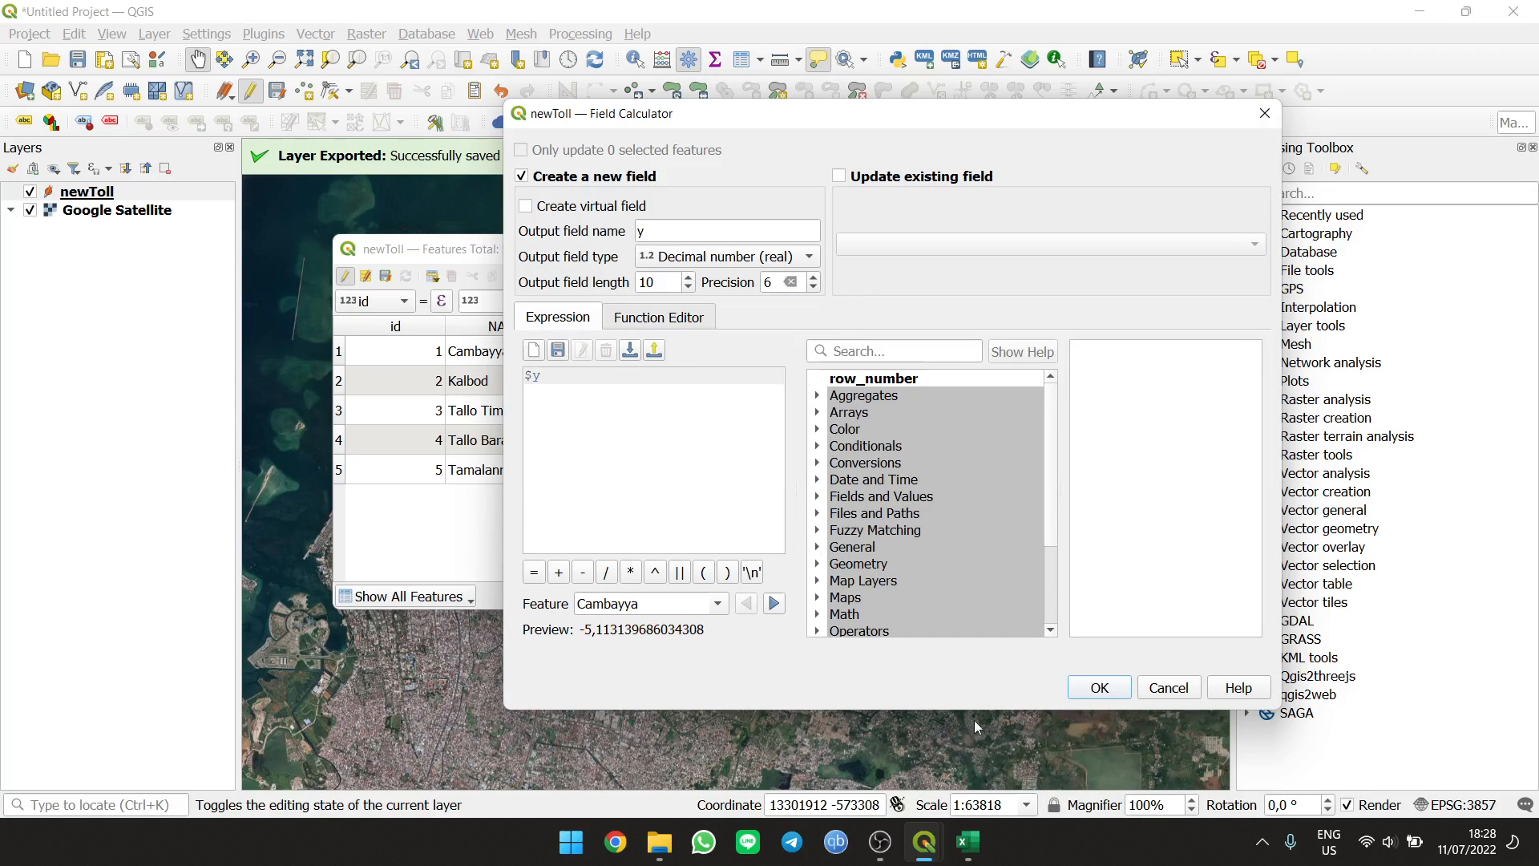
click(1097, 688)
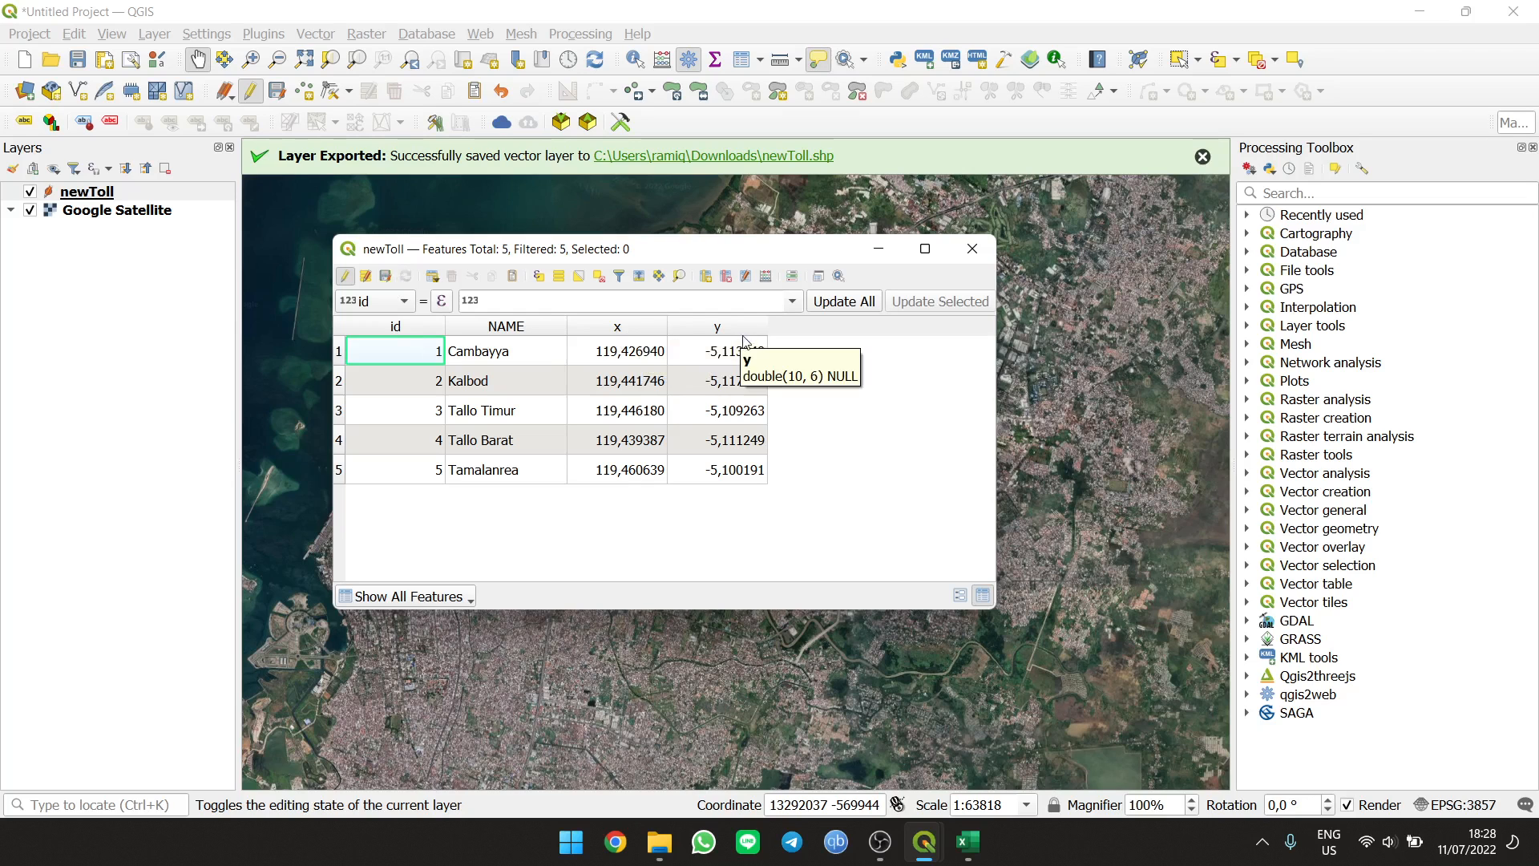
click(387, 278)
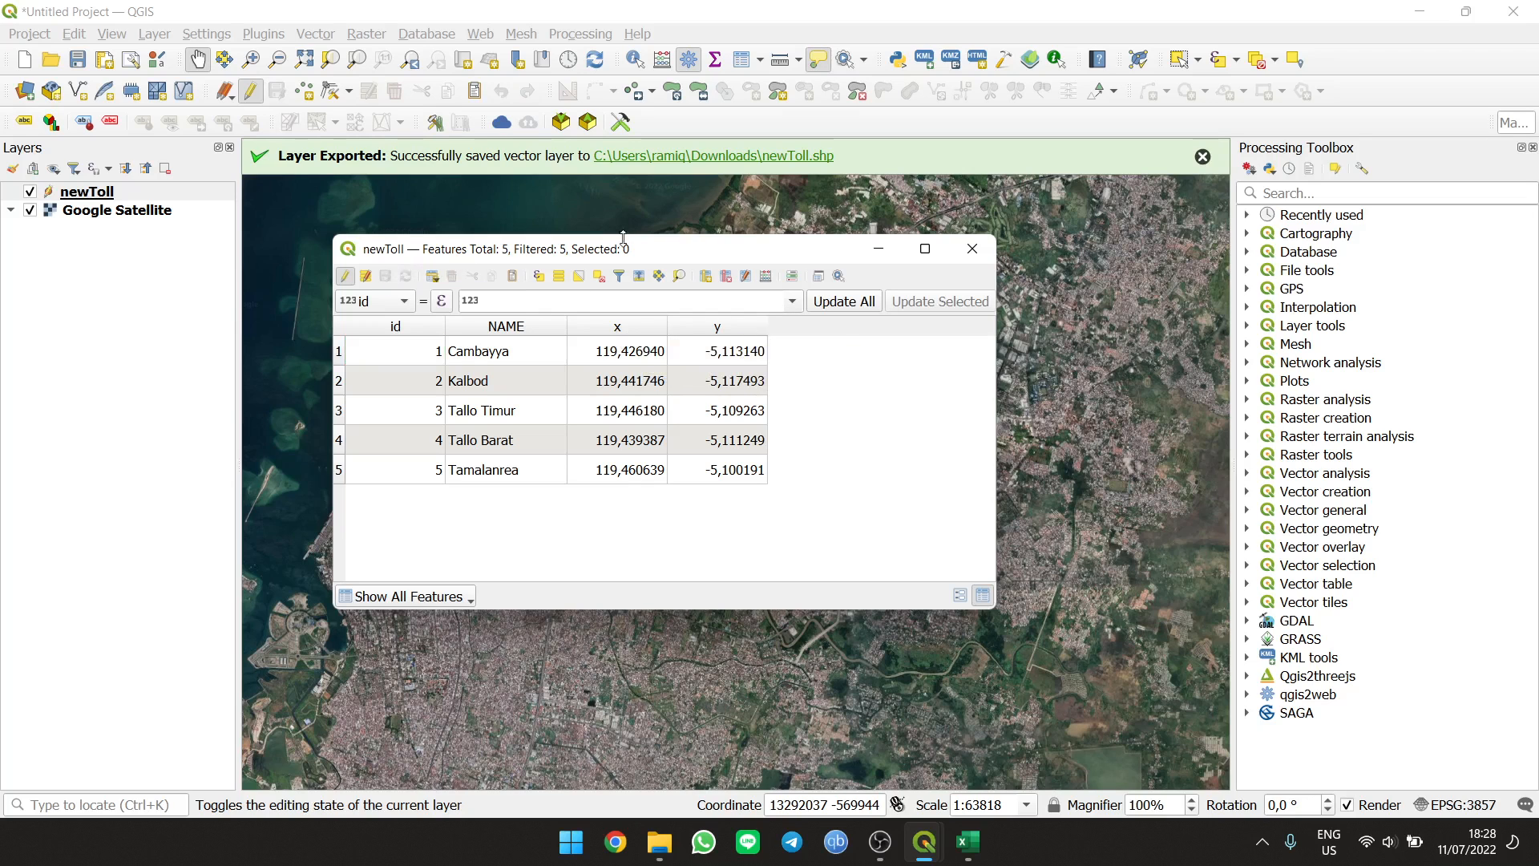
click(972, 248)
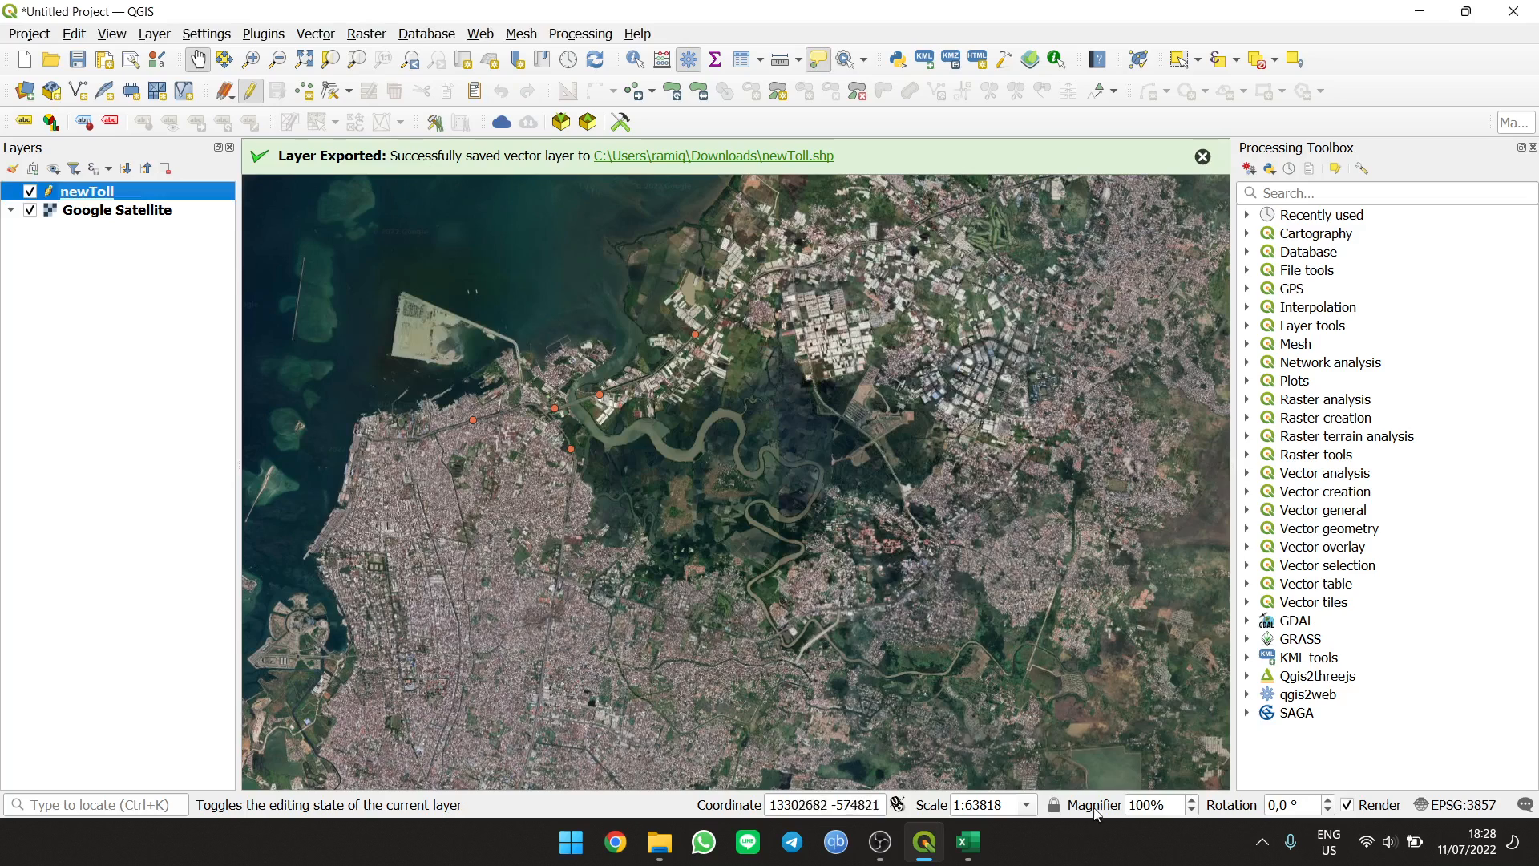
click(880, 842)
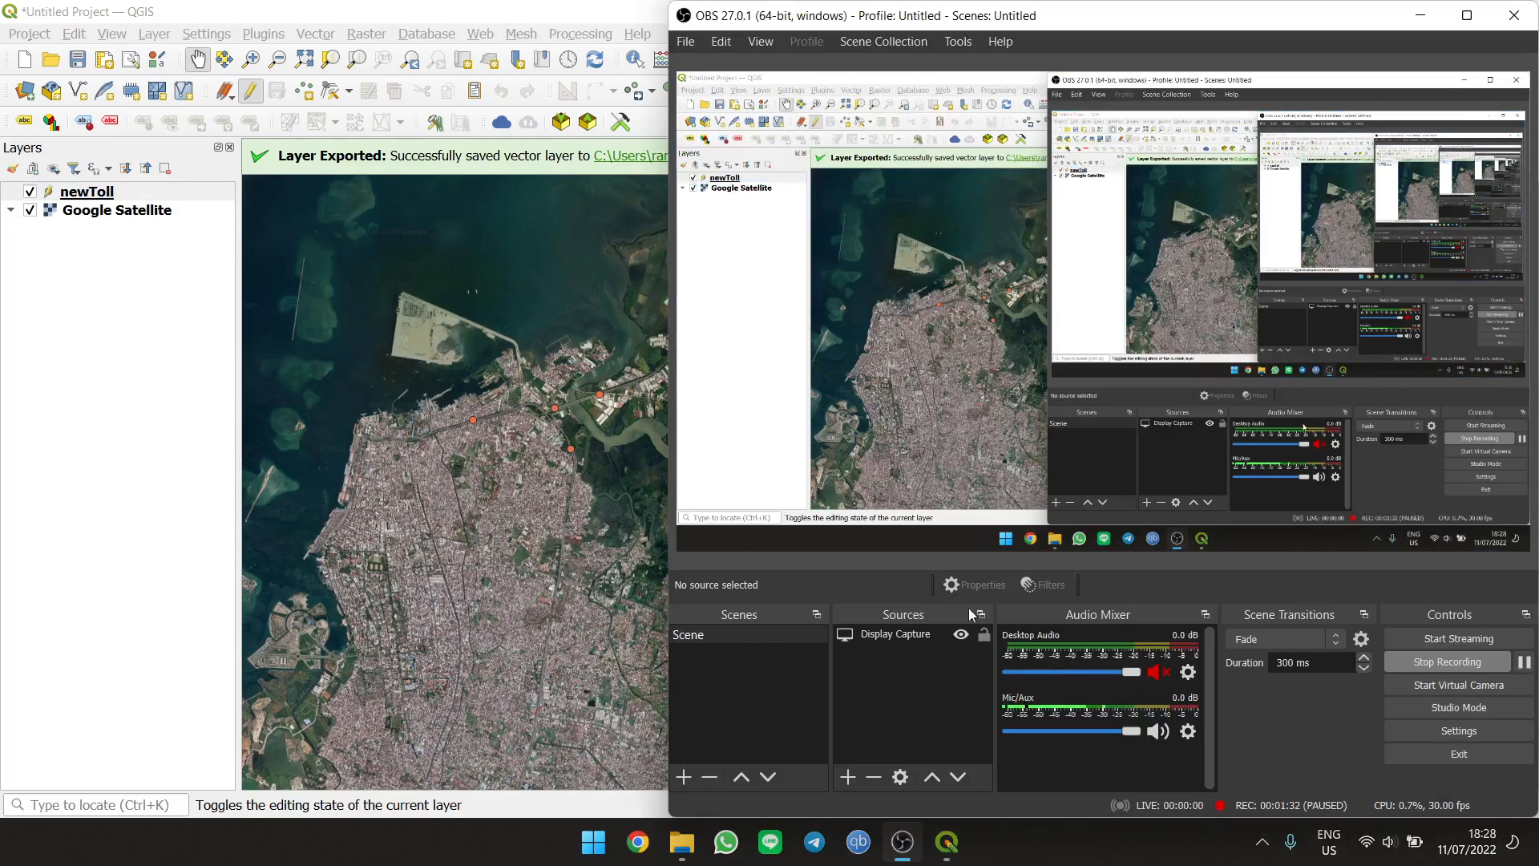
click(139, 196)
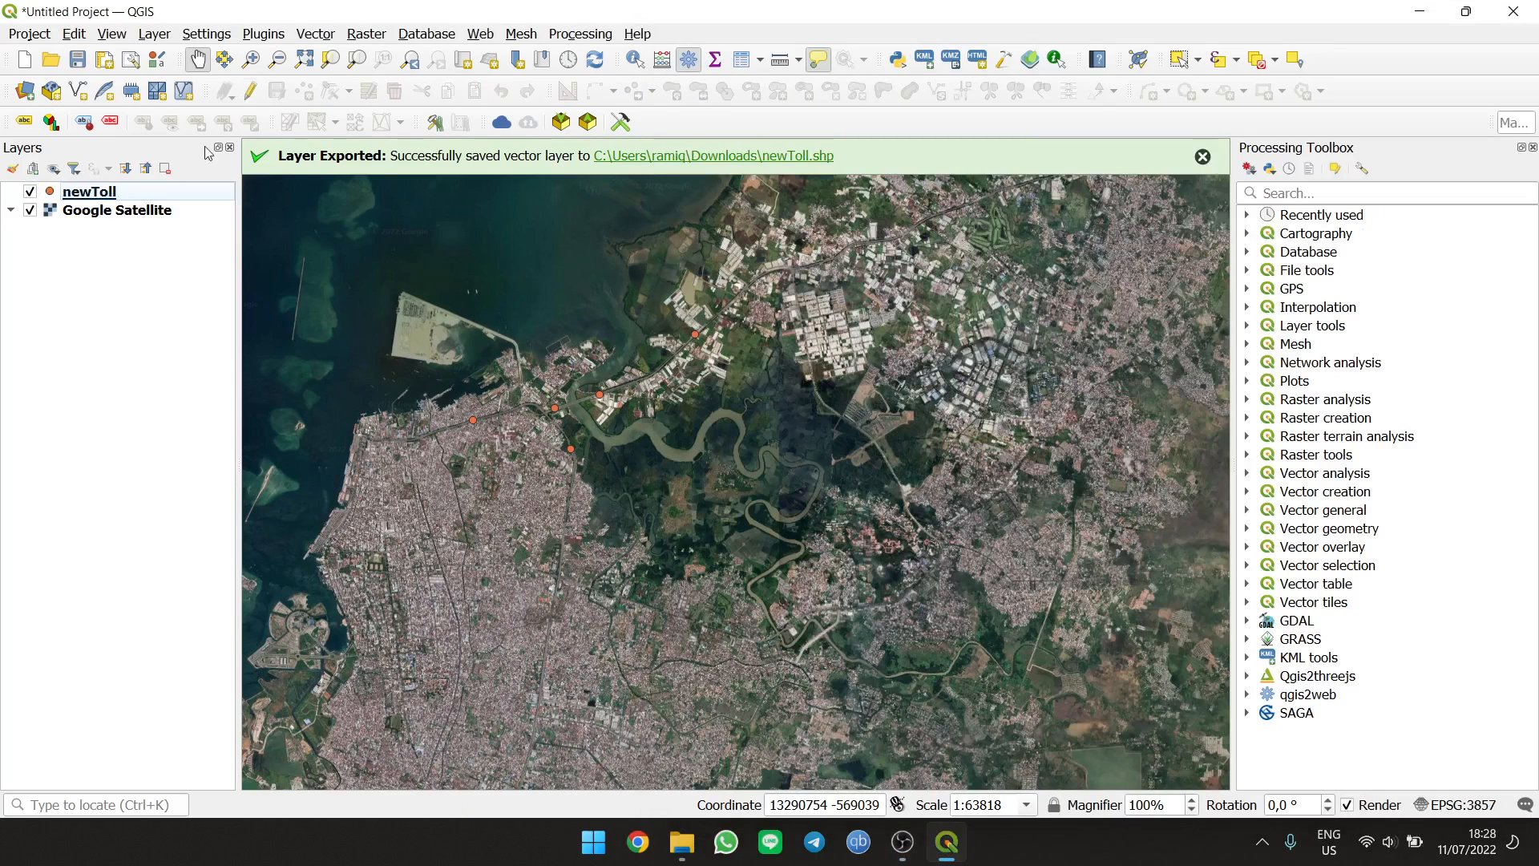
Export newToll as an MS Office Open XML spreadsheet named excelToll in Downloads, with CRS EPSG:4326 - WGS 84
right_click(167, 198)
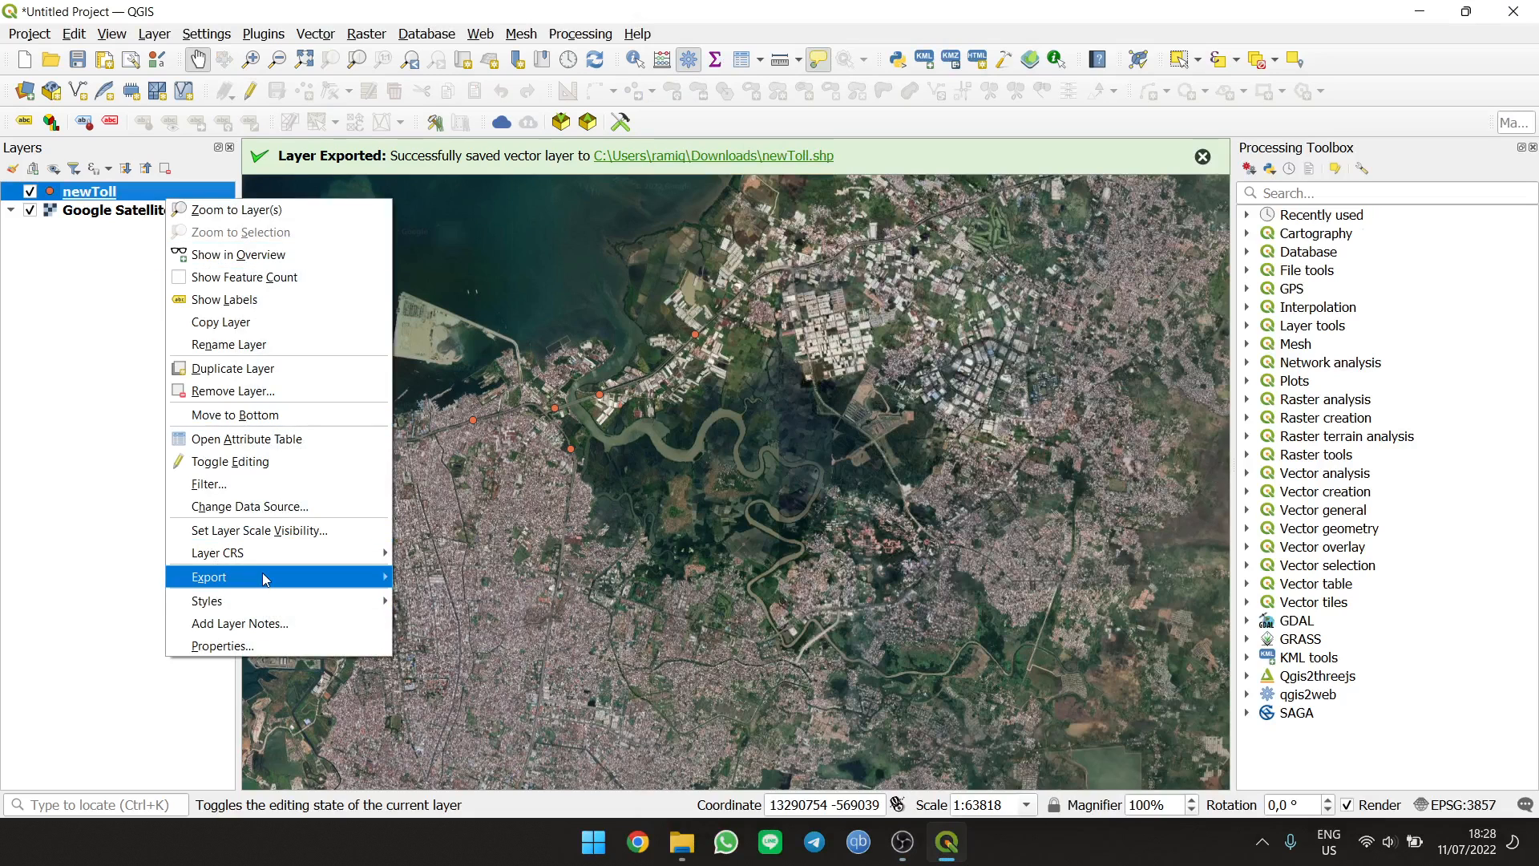
mouse_move(267, 579)
click(507, 574)
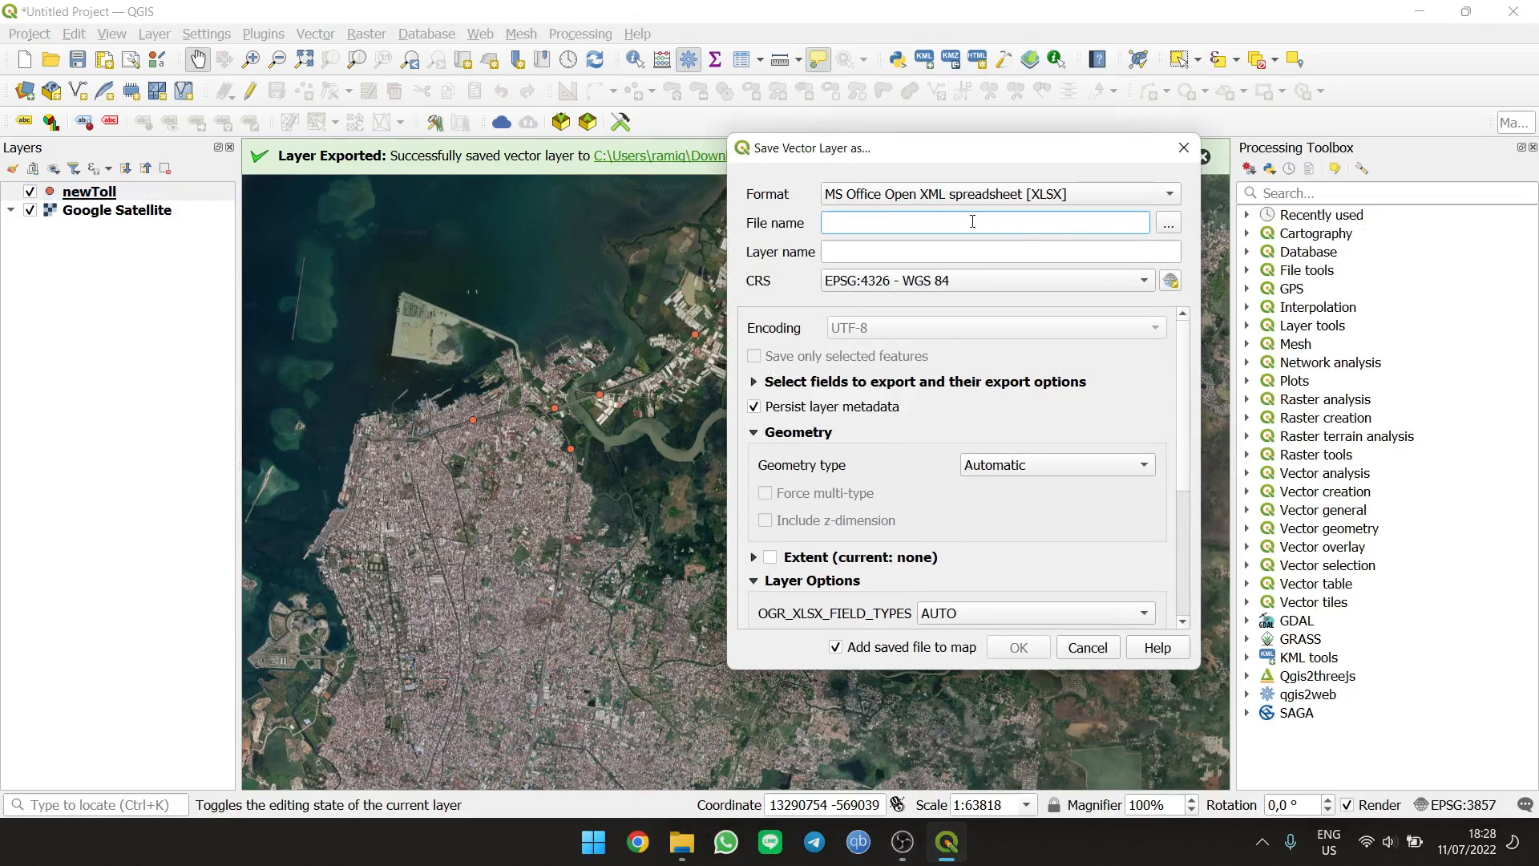
click(1053, 198)
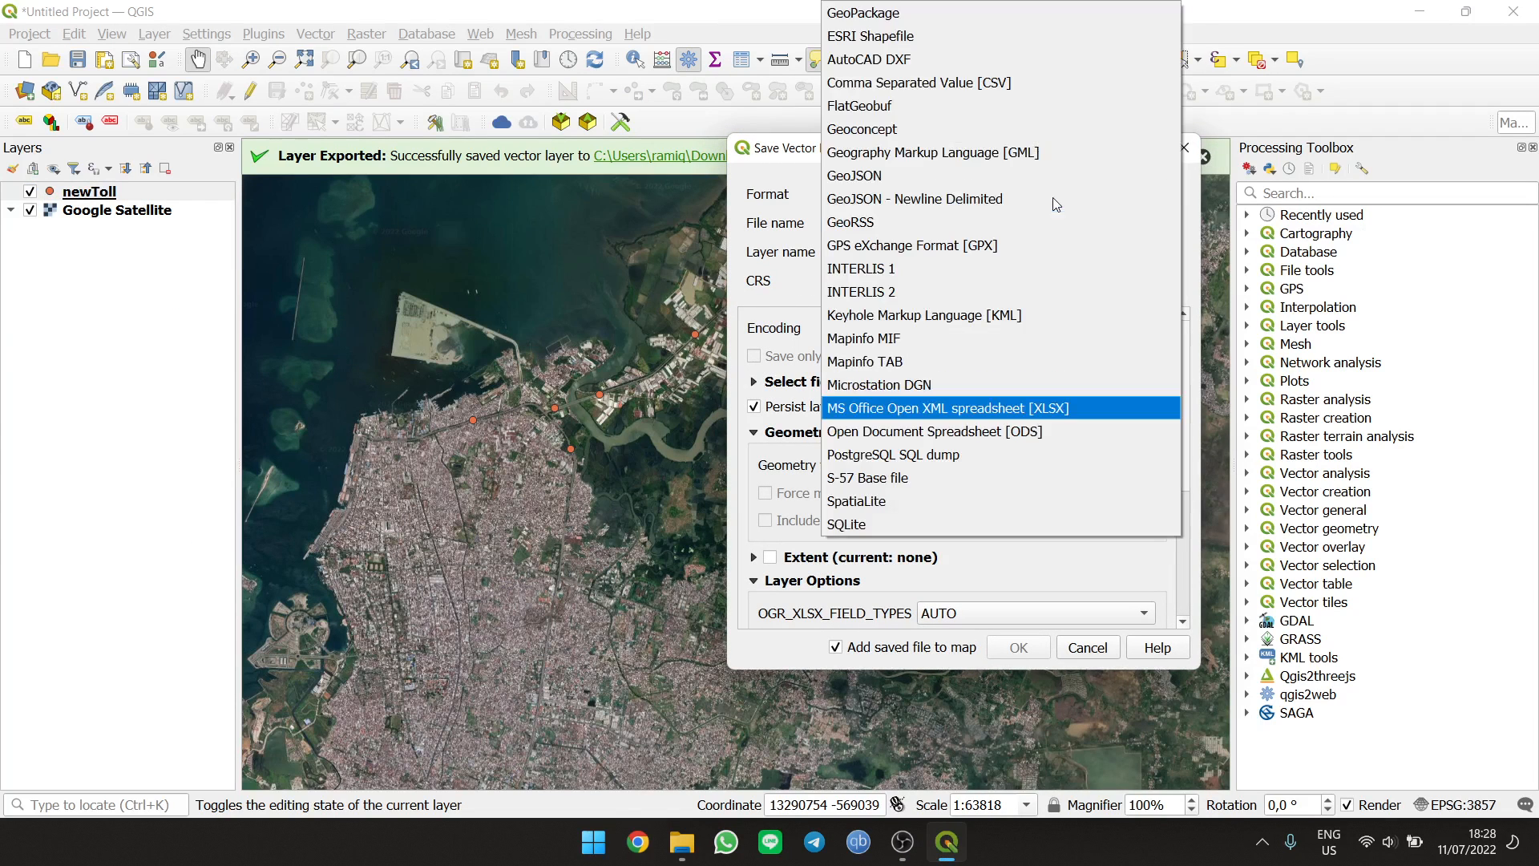
click(977, 408)
click(901, 195)
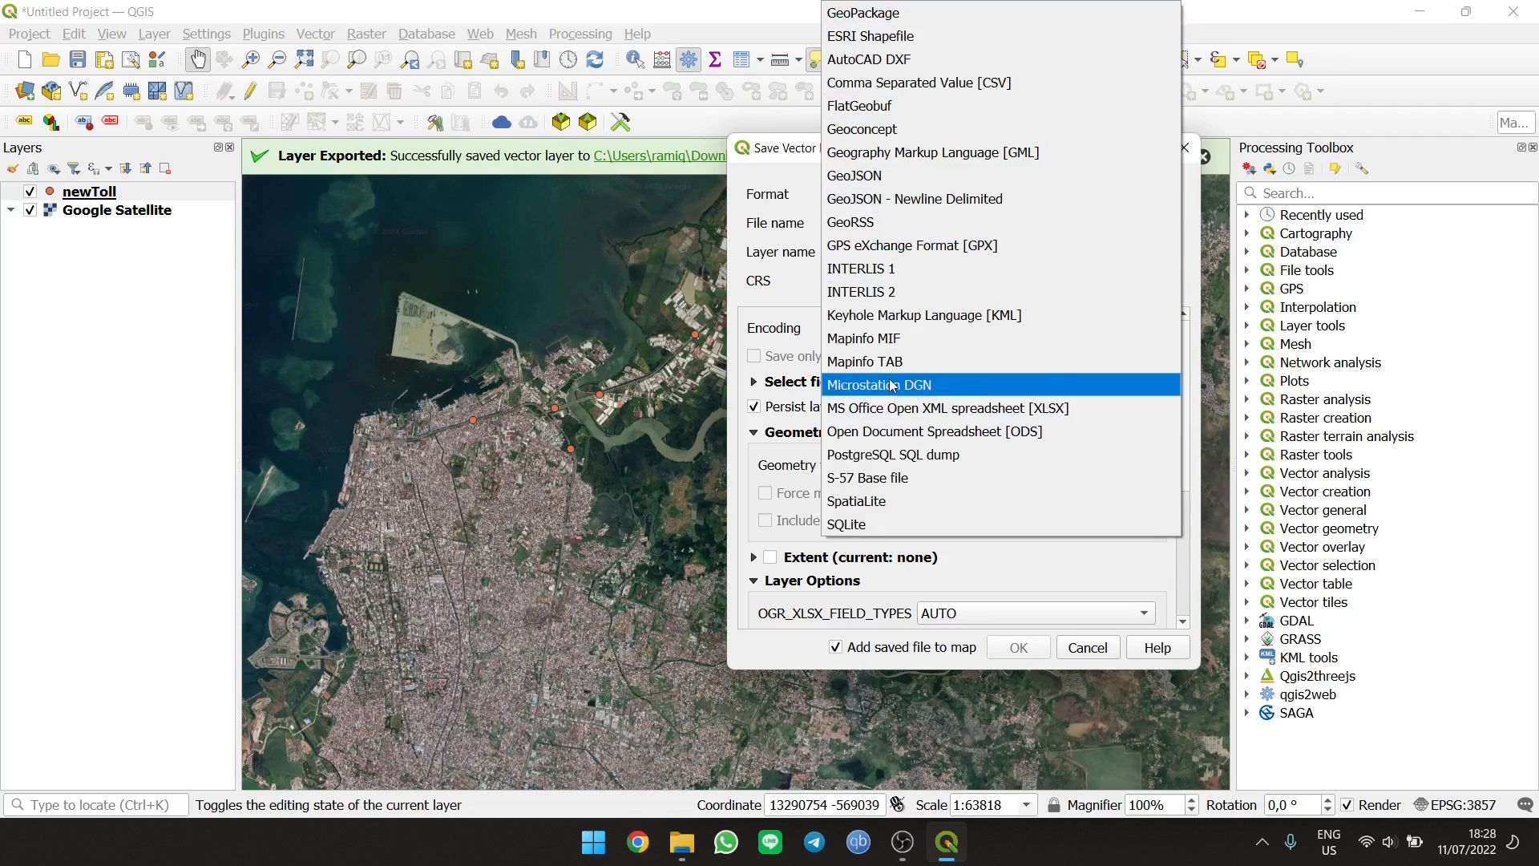
click(910, 410)
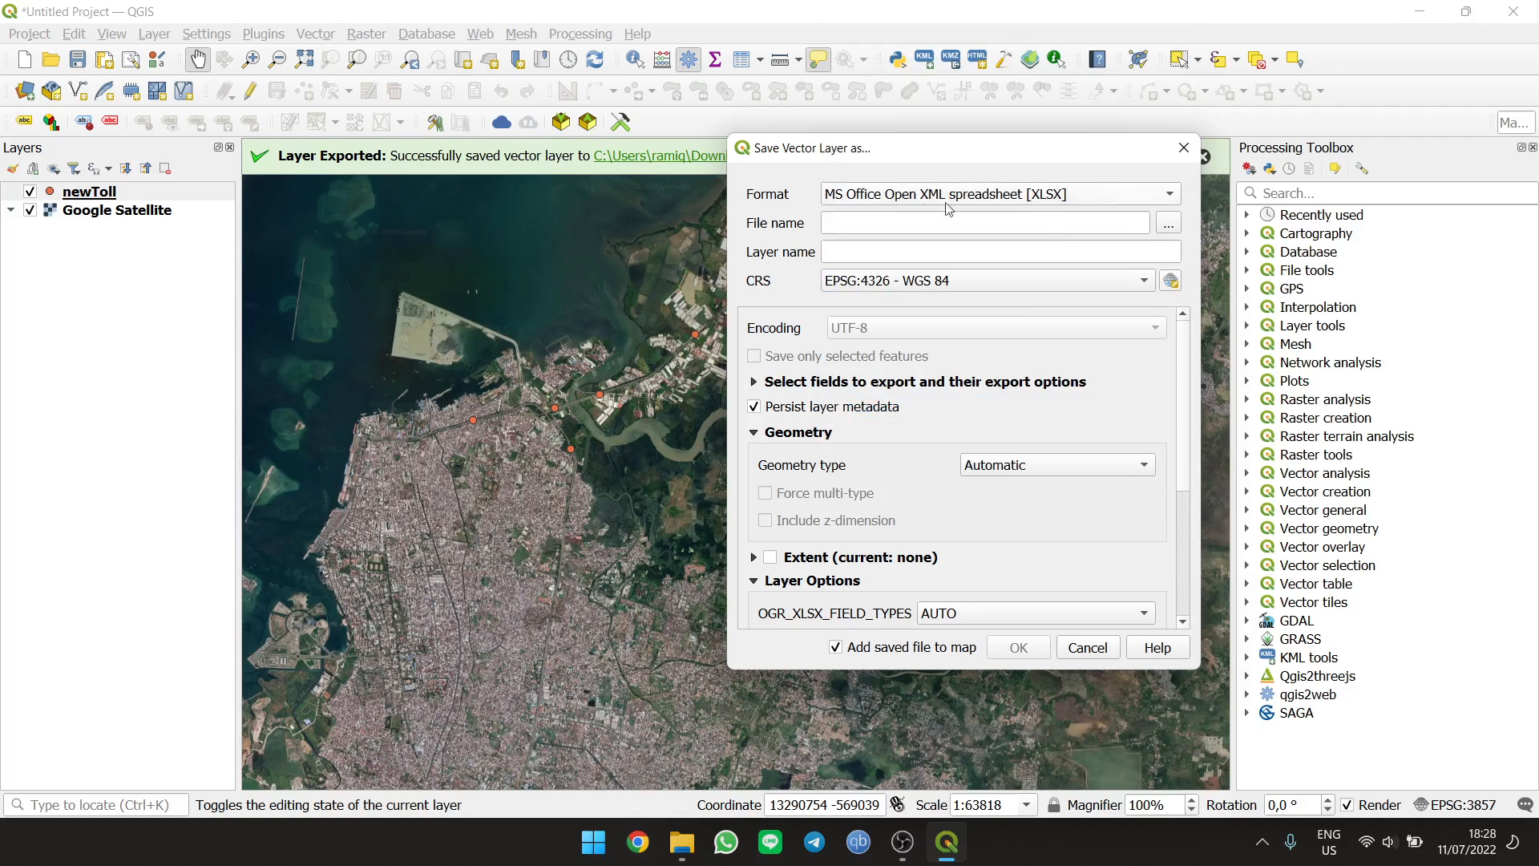
click(1168, 223)
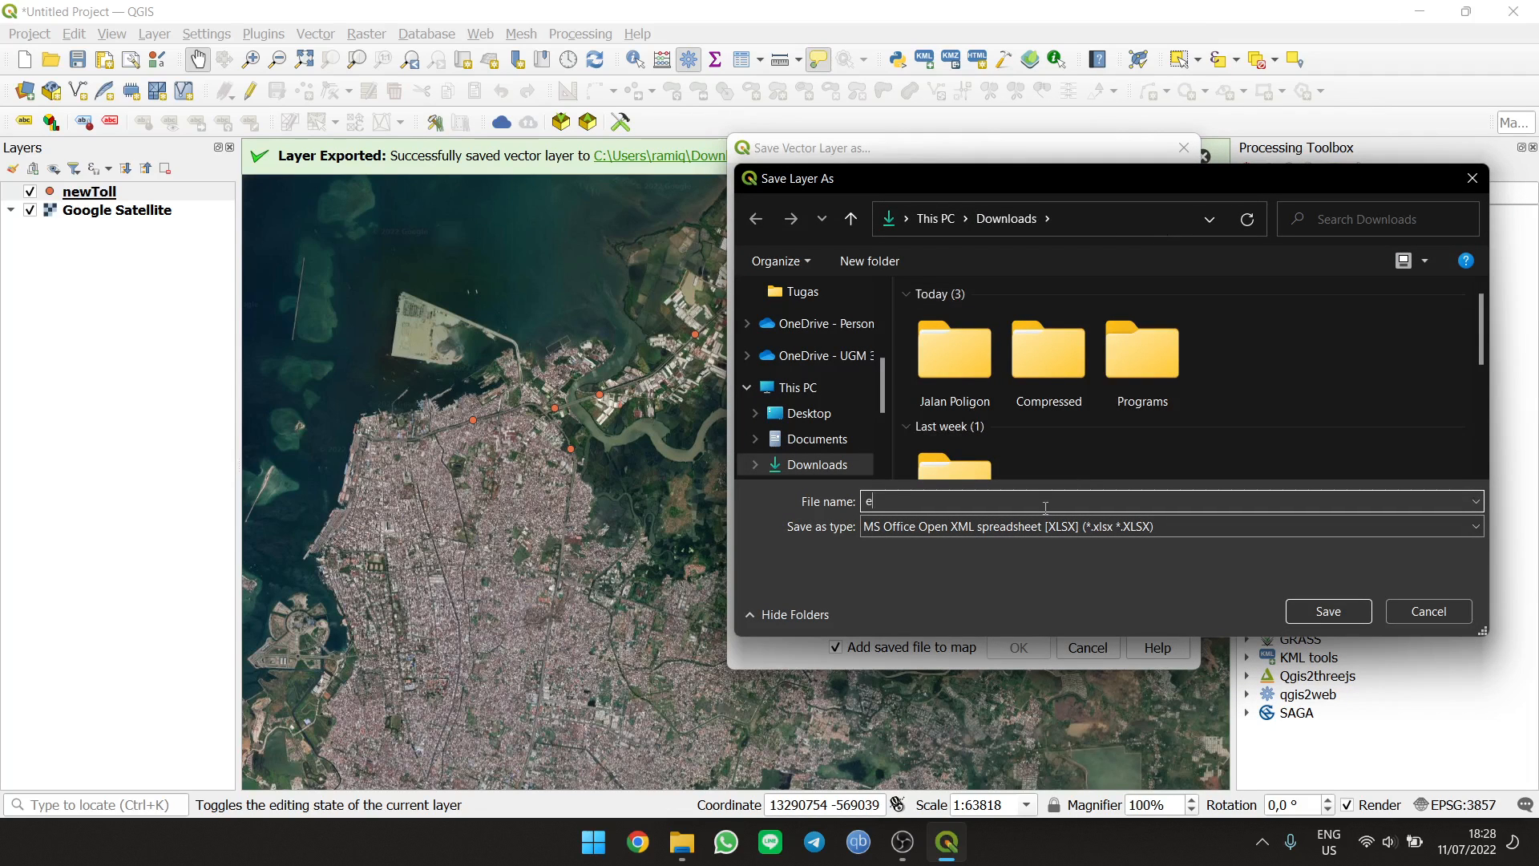
text(excelToll)
key(Return)
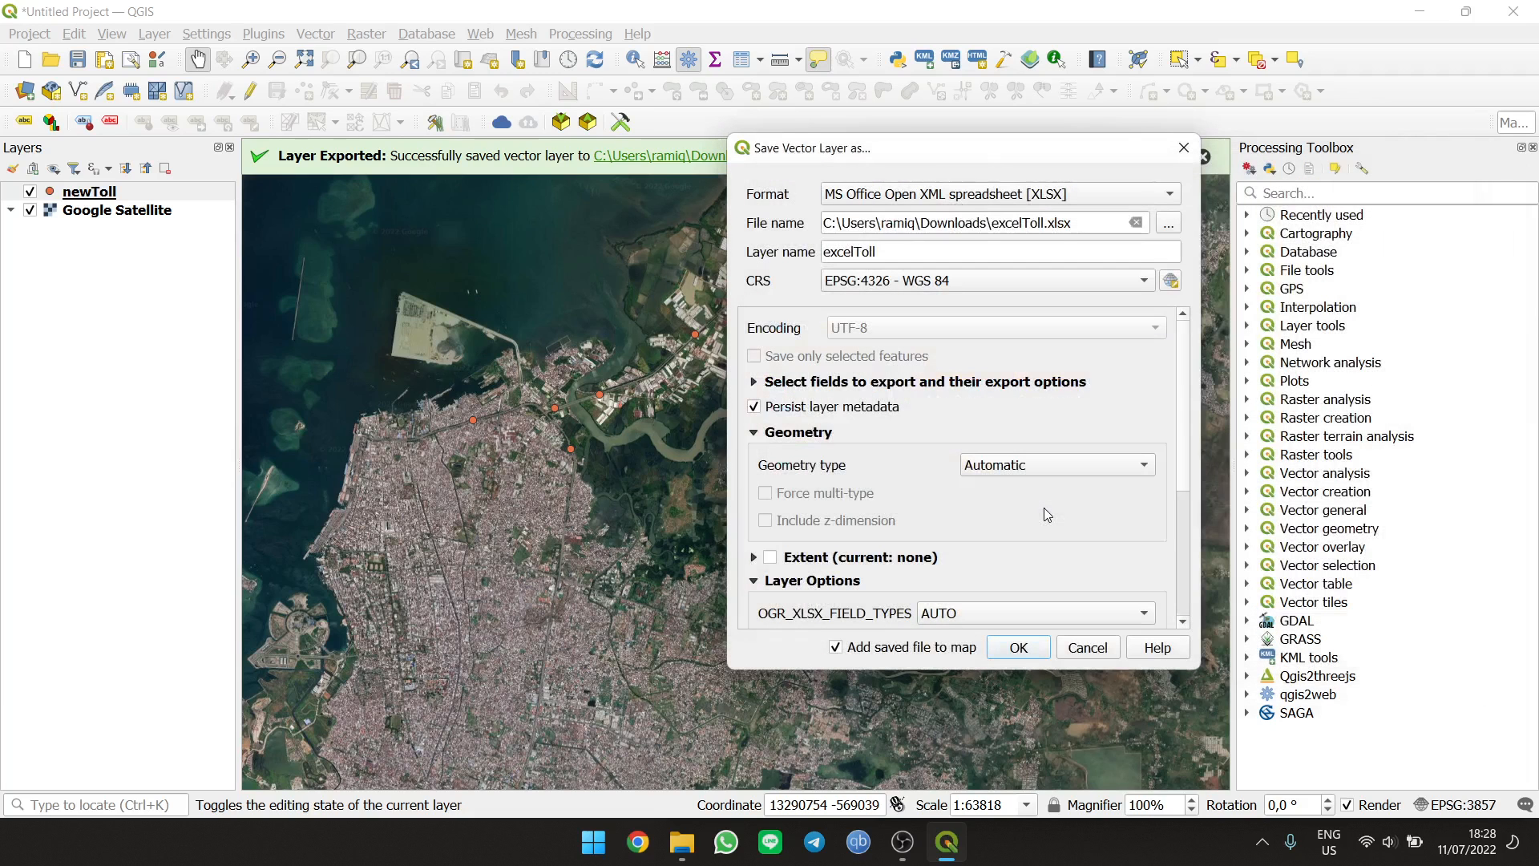
click(1018, 647)
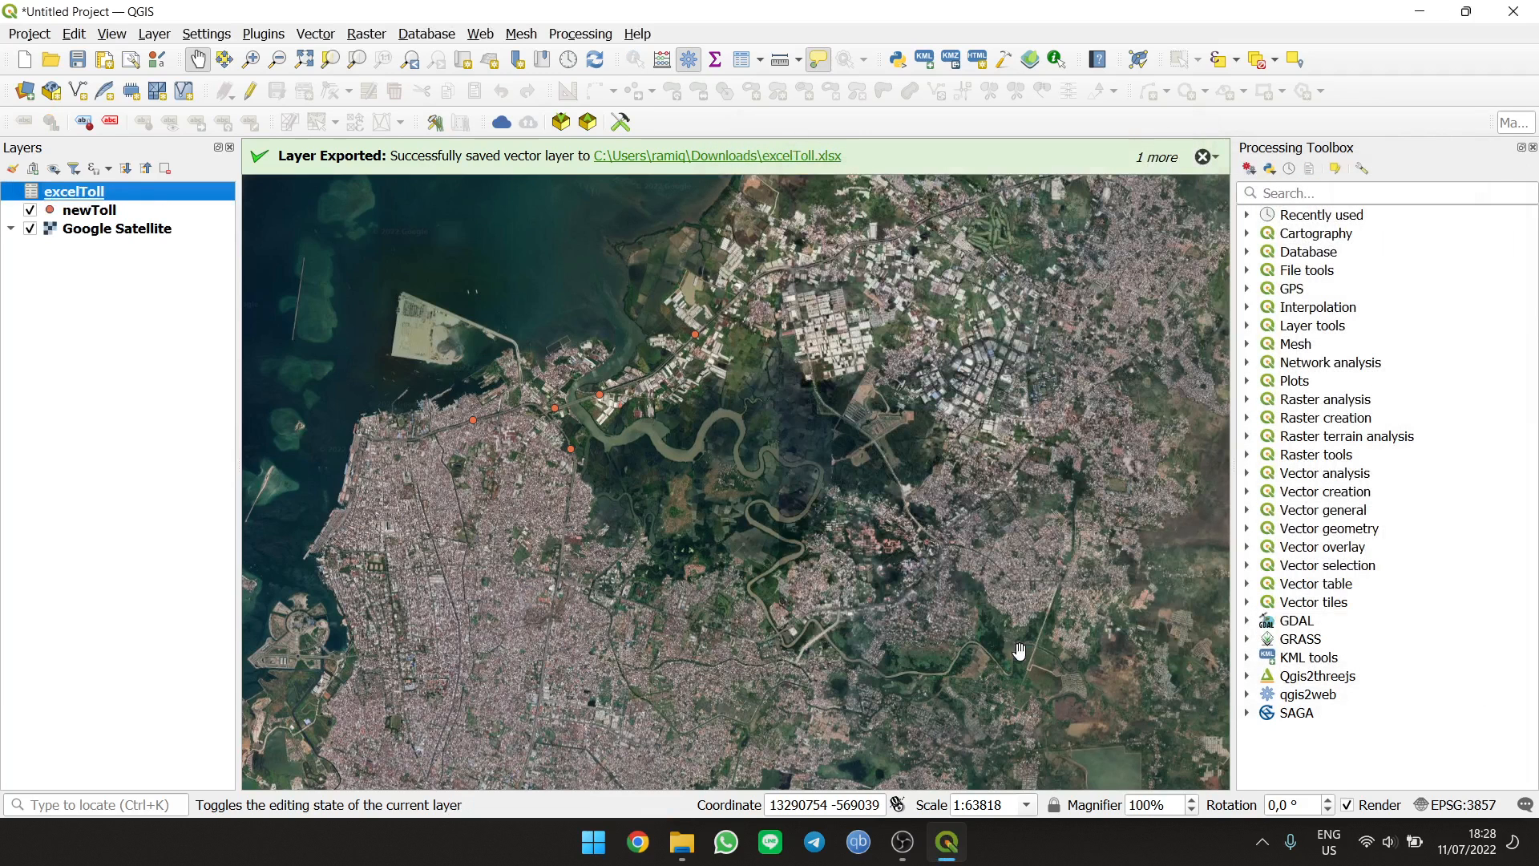
Open the exported excelToll.xlsx from the Downloads folder in Excel and narrow the id column to review the records
click(683, 842)
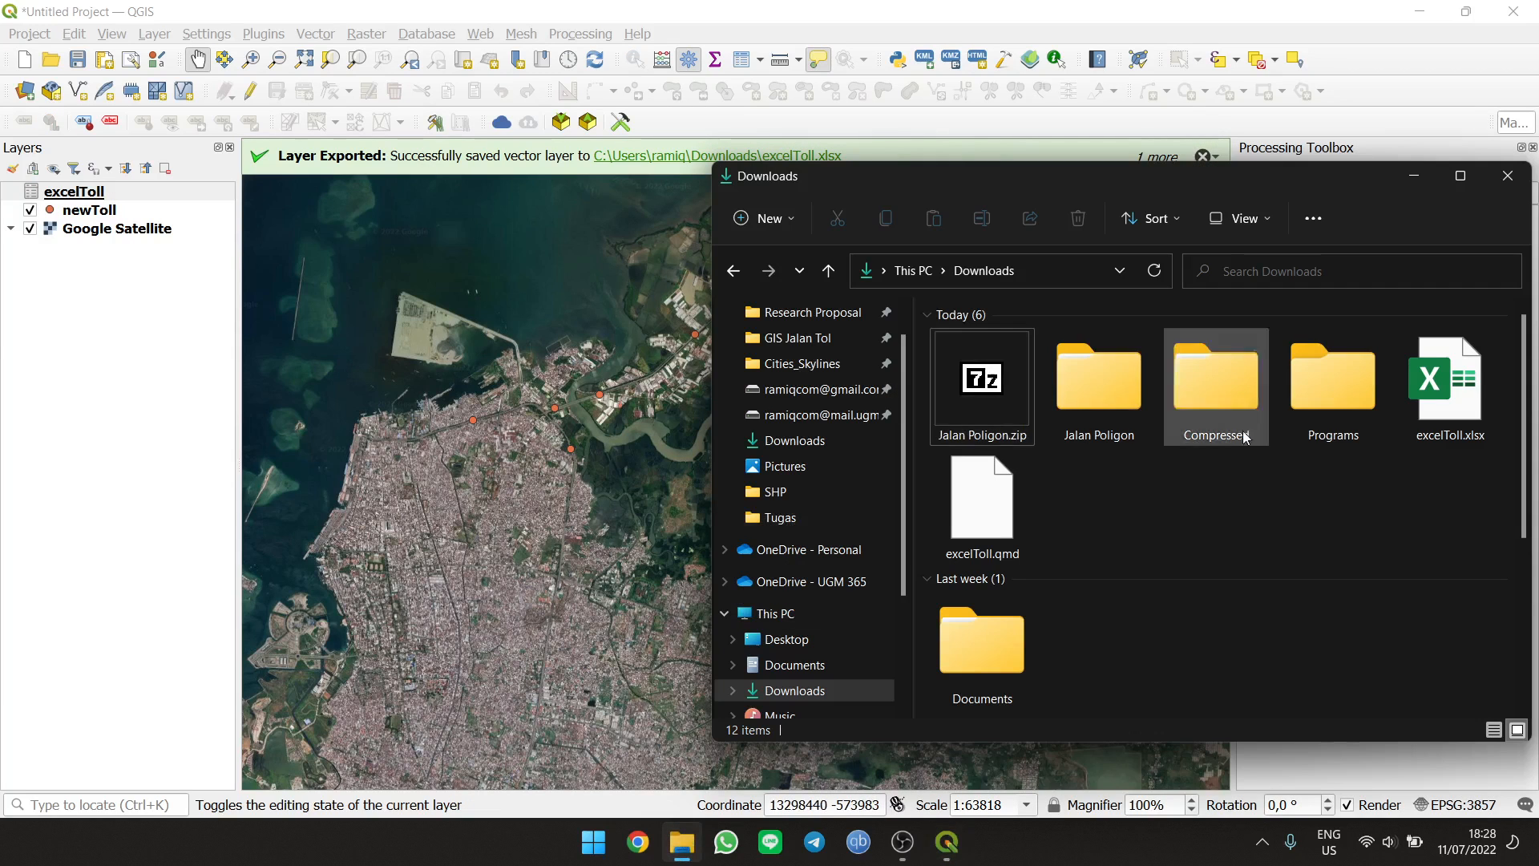
double_click(1454, 407)
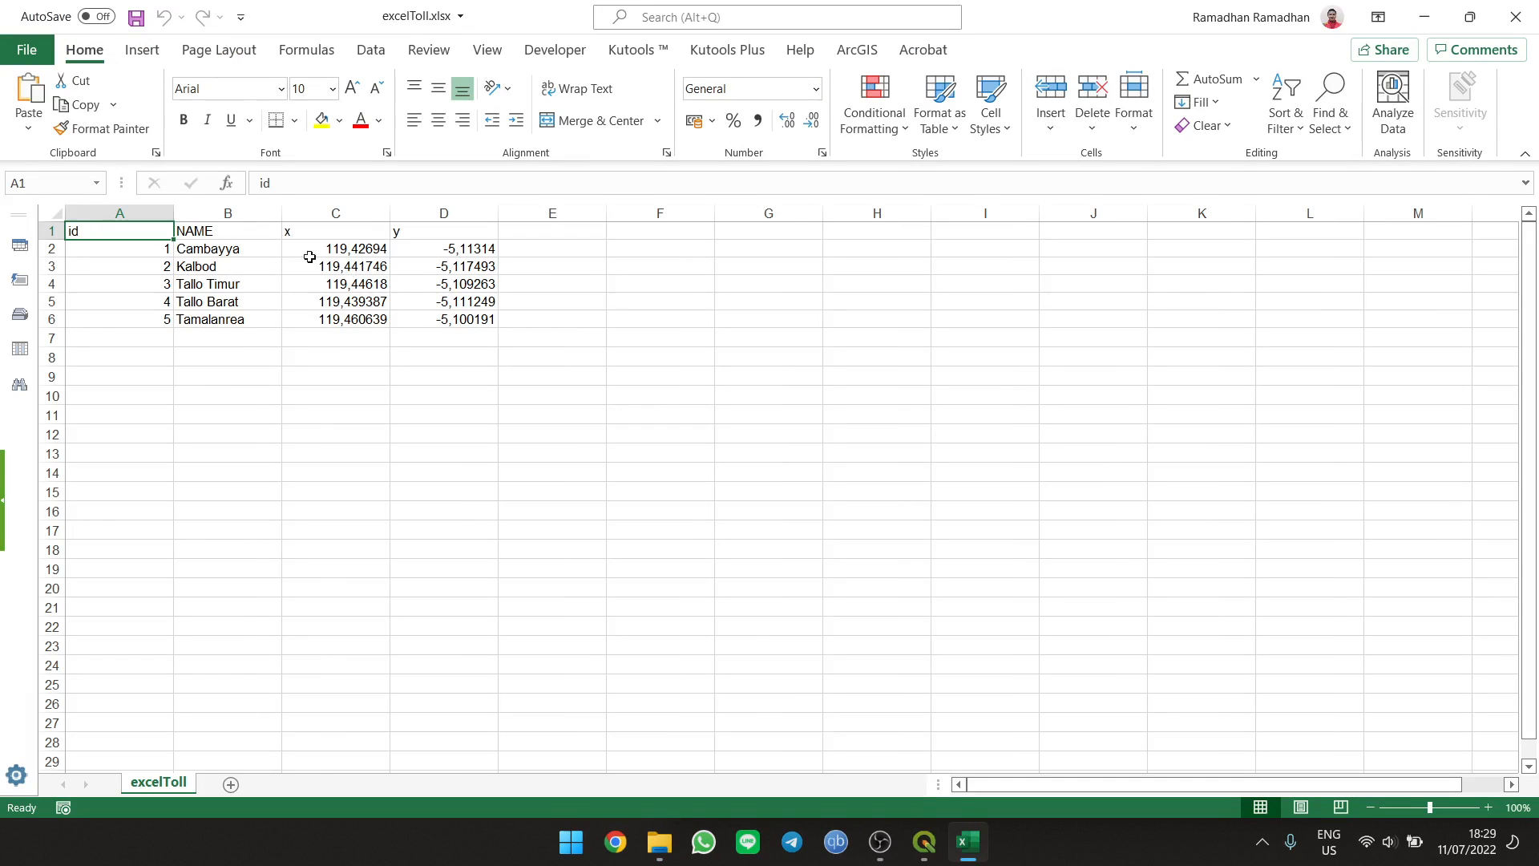
drag(173, 211, 106, 211)
click(205, 336)
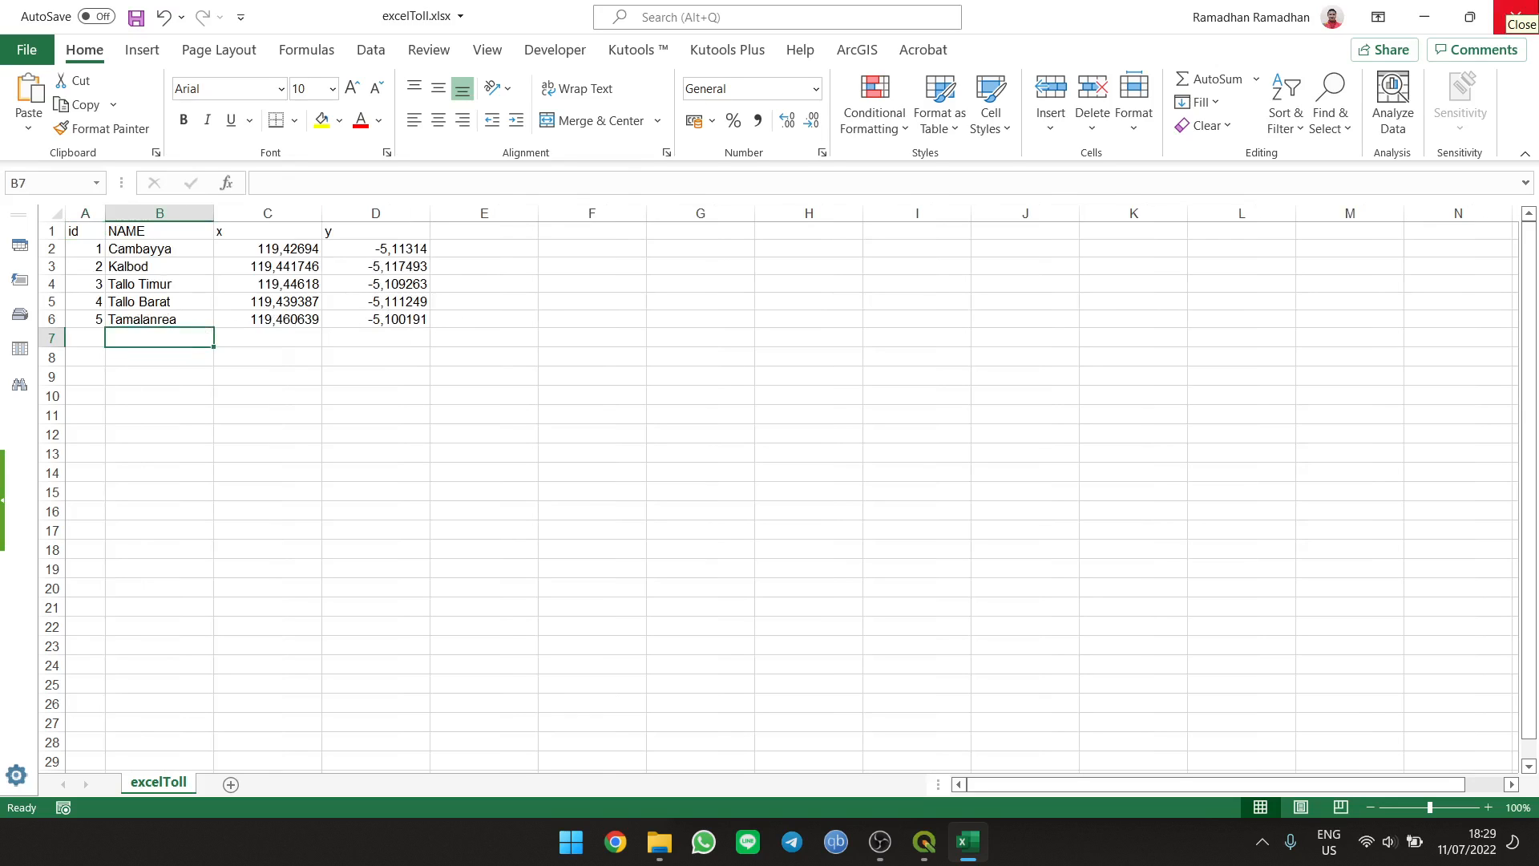
Save the workbook in Downloads as excelToll.csv in CSV UTF-8 (Comma delimited) format and close Excel
click(1515, 16)
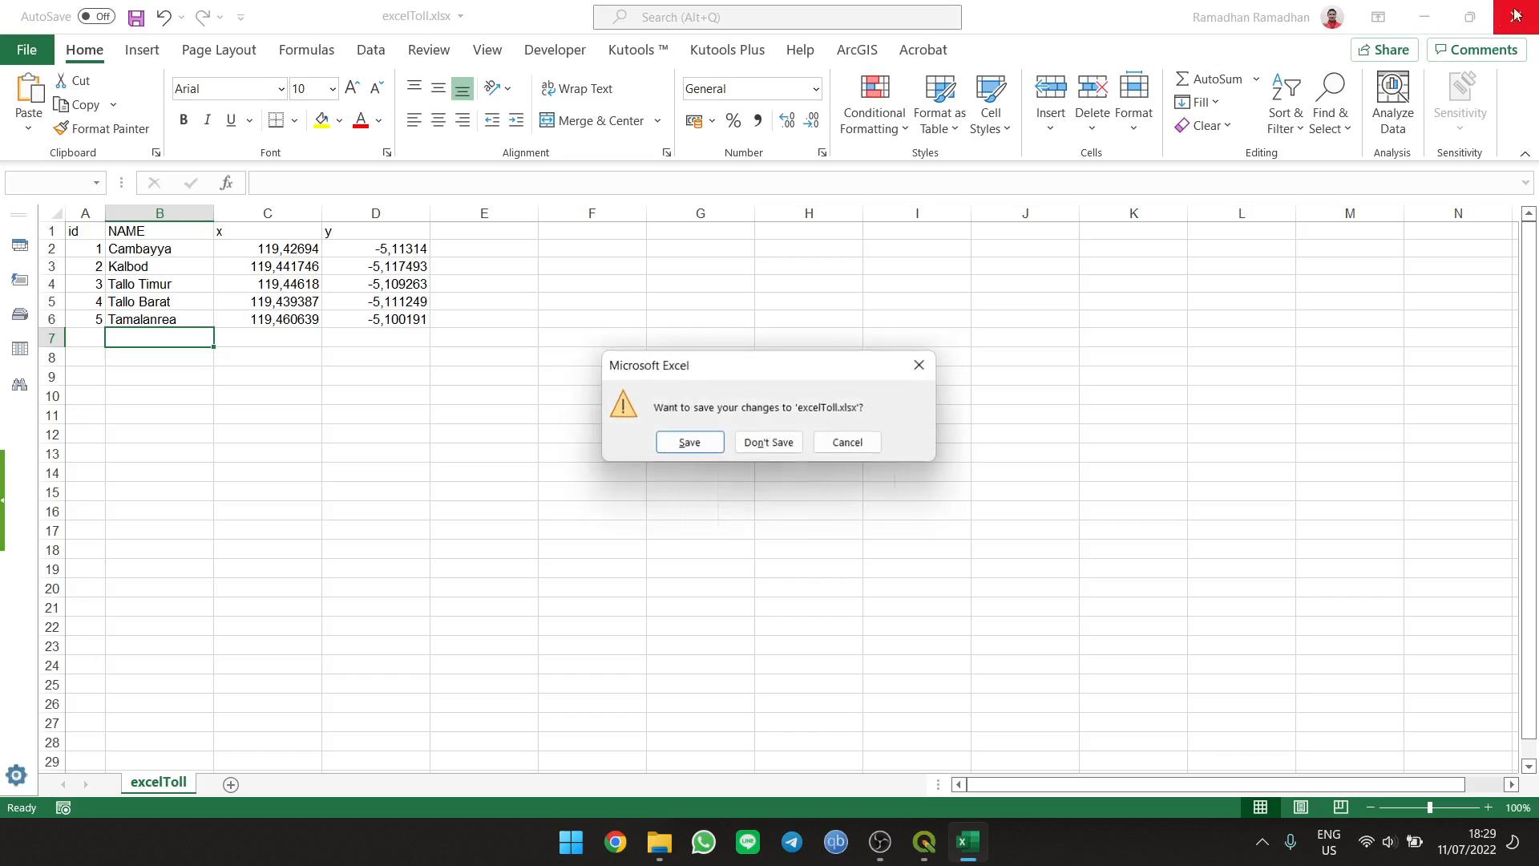
click(845, 443)
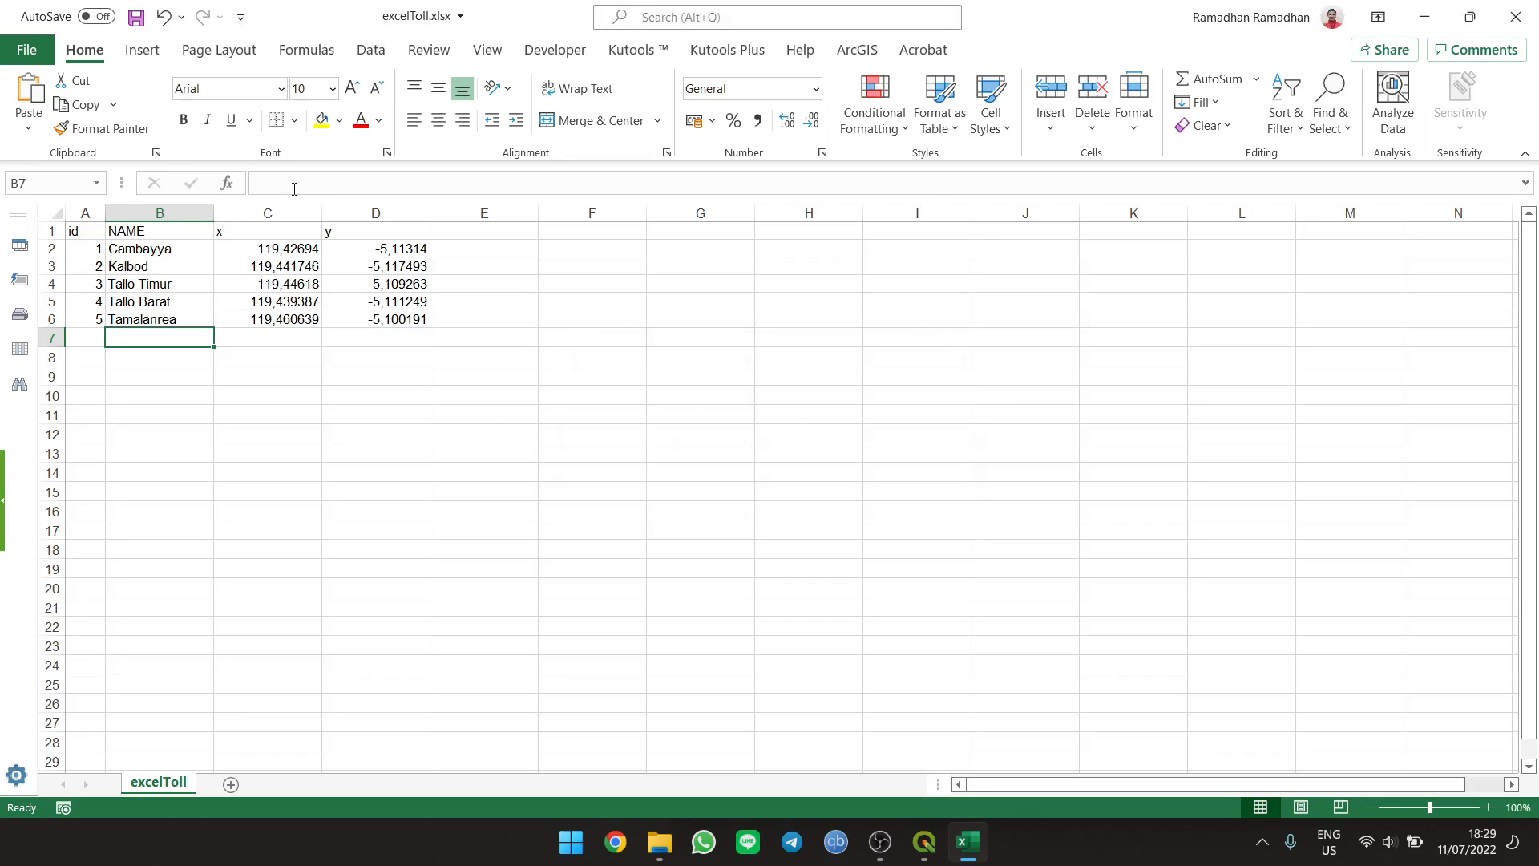
click(24, 52)
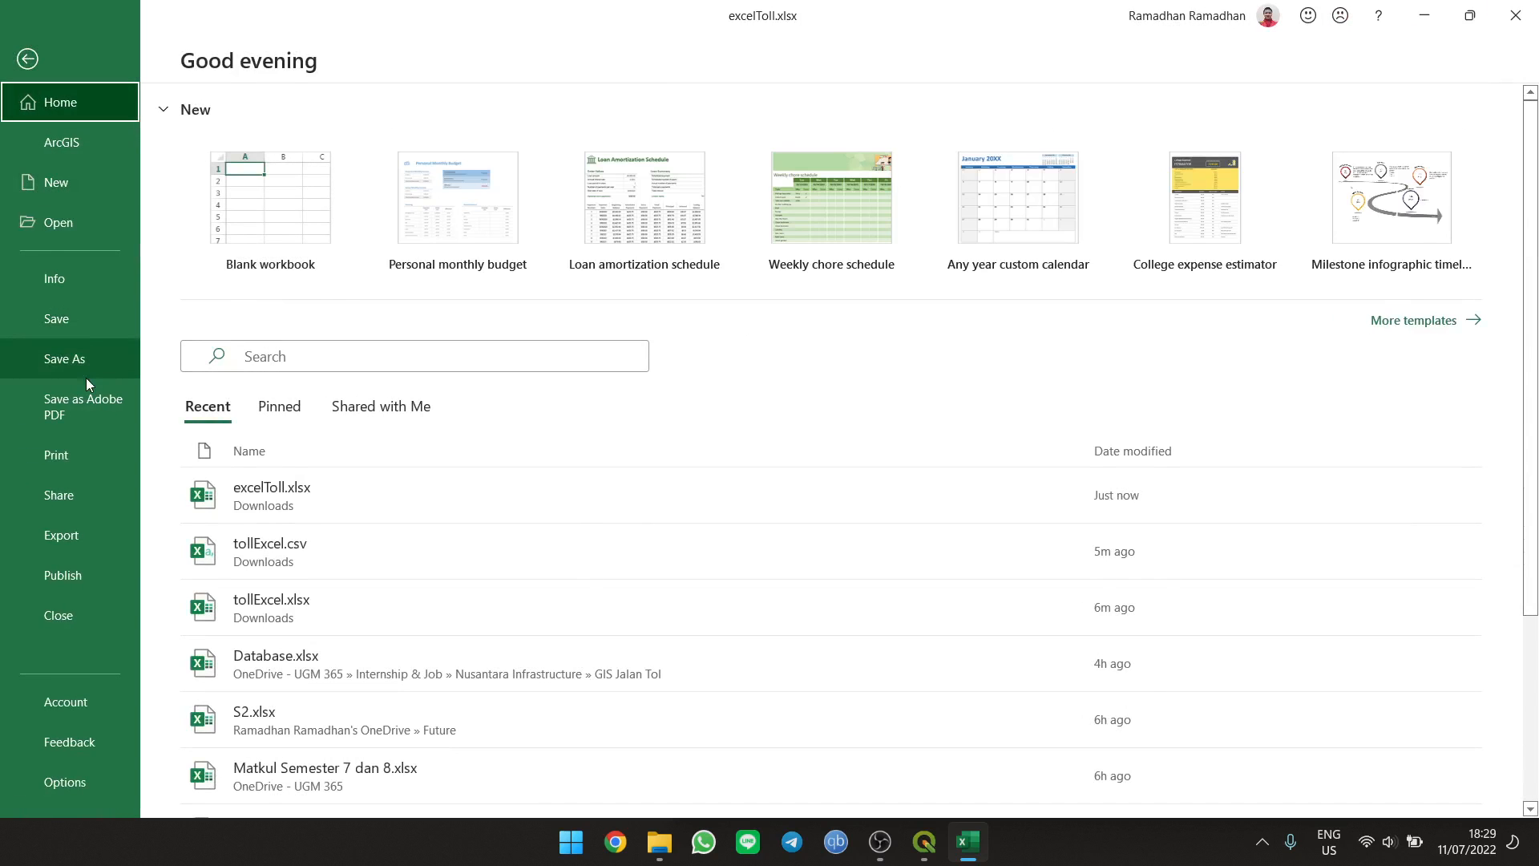
click(83, 368)
click(380, 554)
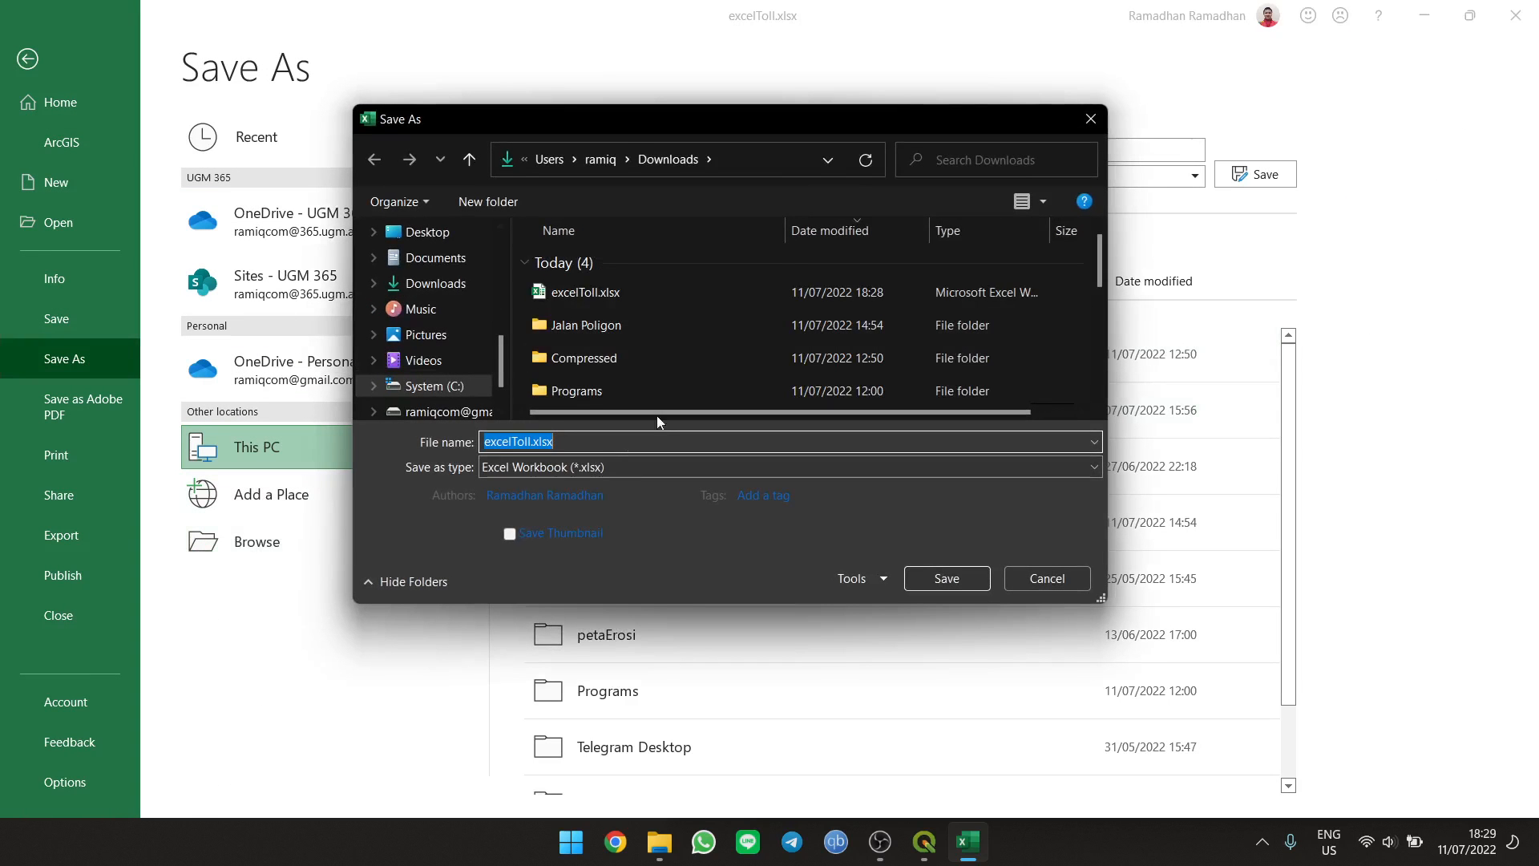
click(603, 466)
click(599, 73)
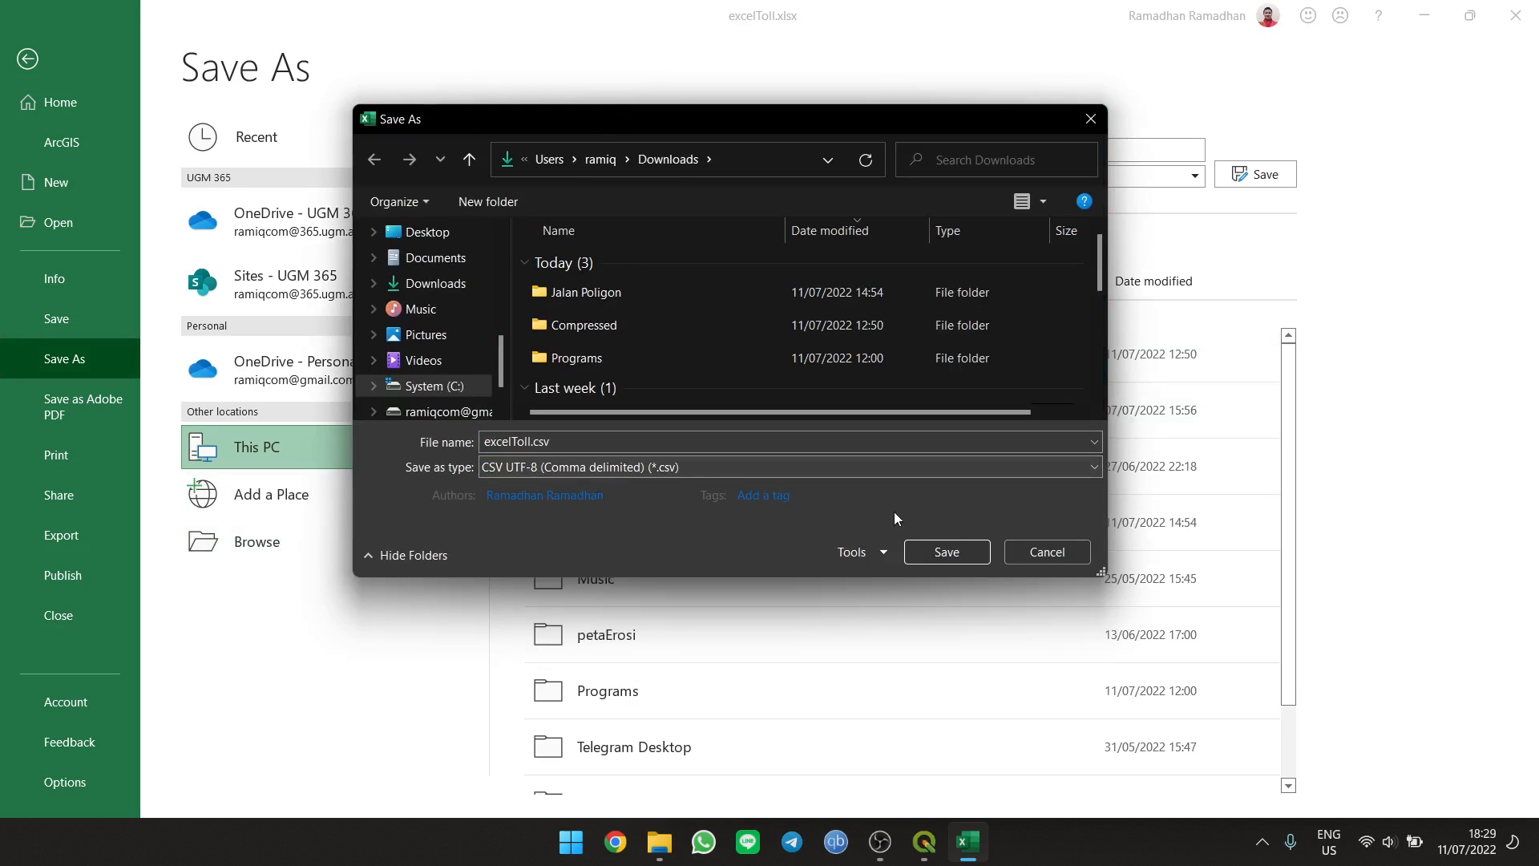
click(946, 551)
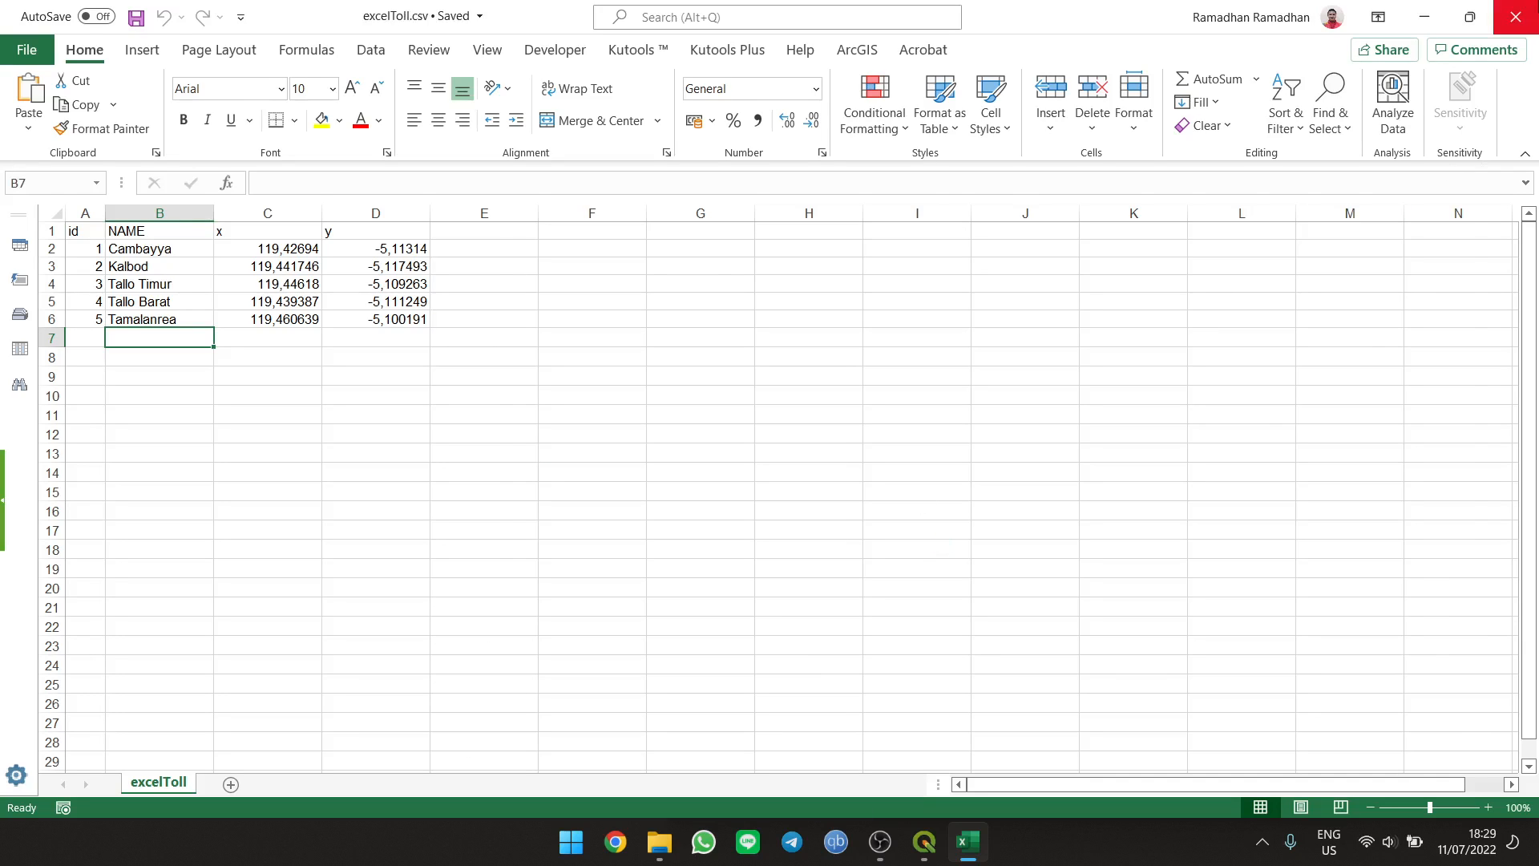
click(1515, 16)
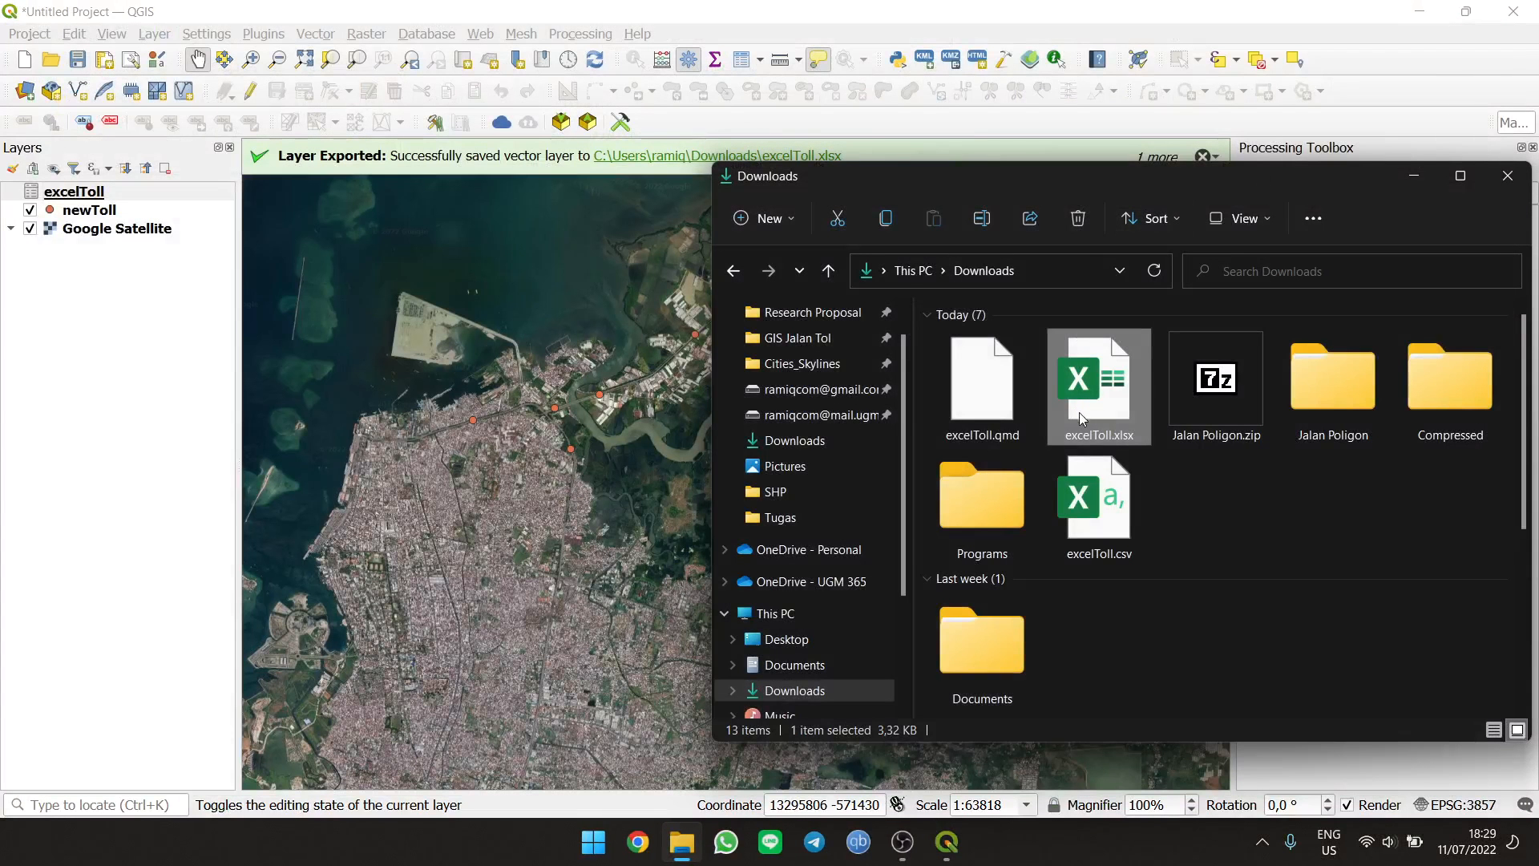
Open excelToll.csv in Notepad, check the separators and decimal format of the coordinates, and close it
right_click(1132, 535)
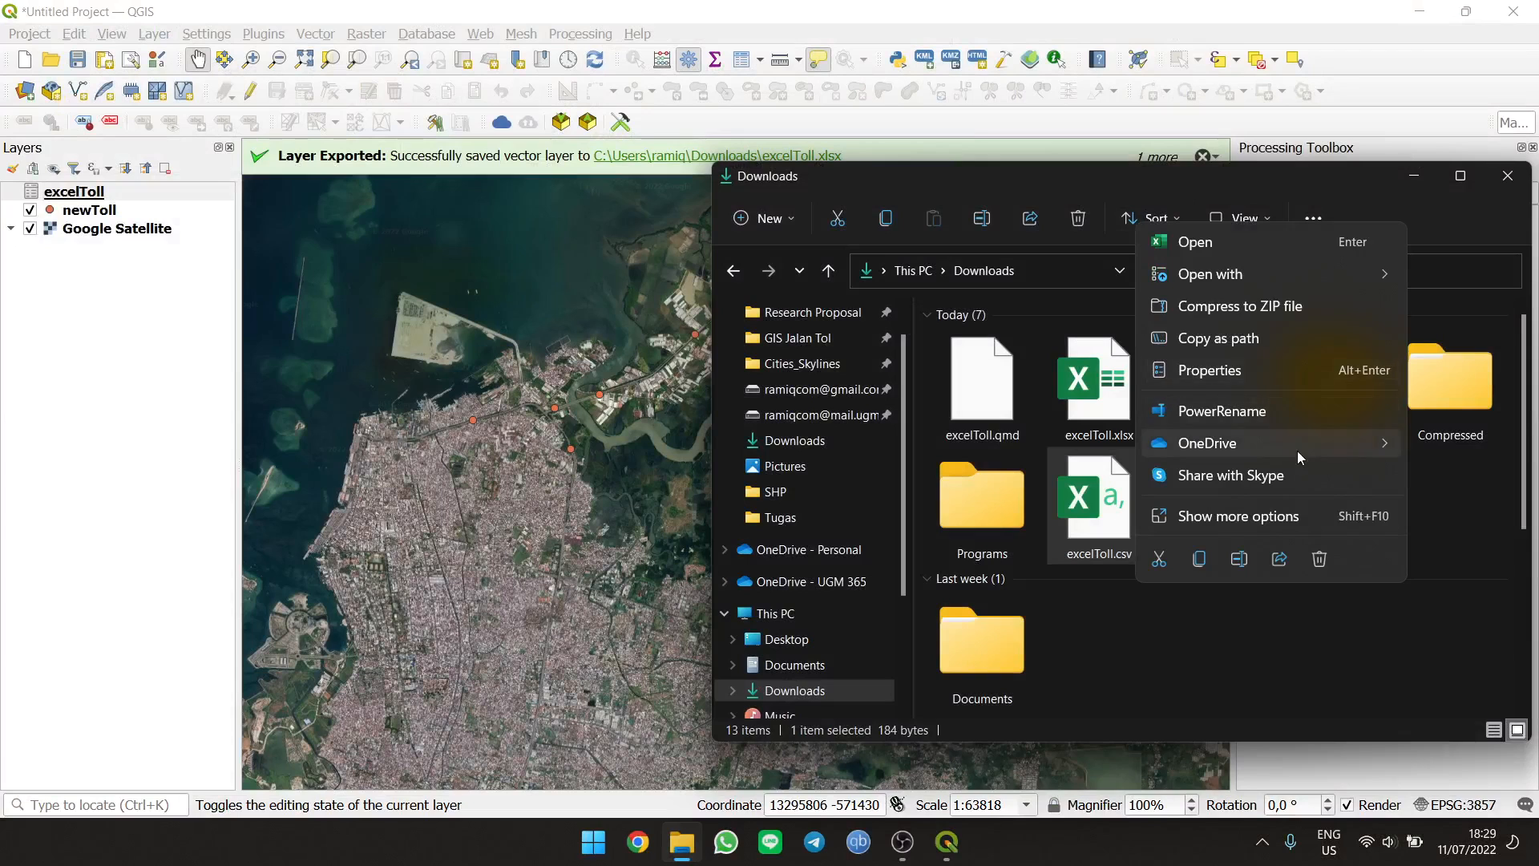
mouse_move(1306, 270)
click(1325, 346)
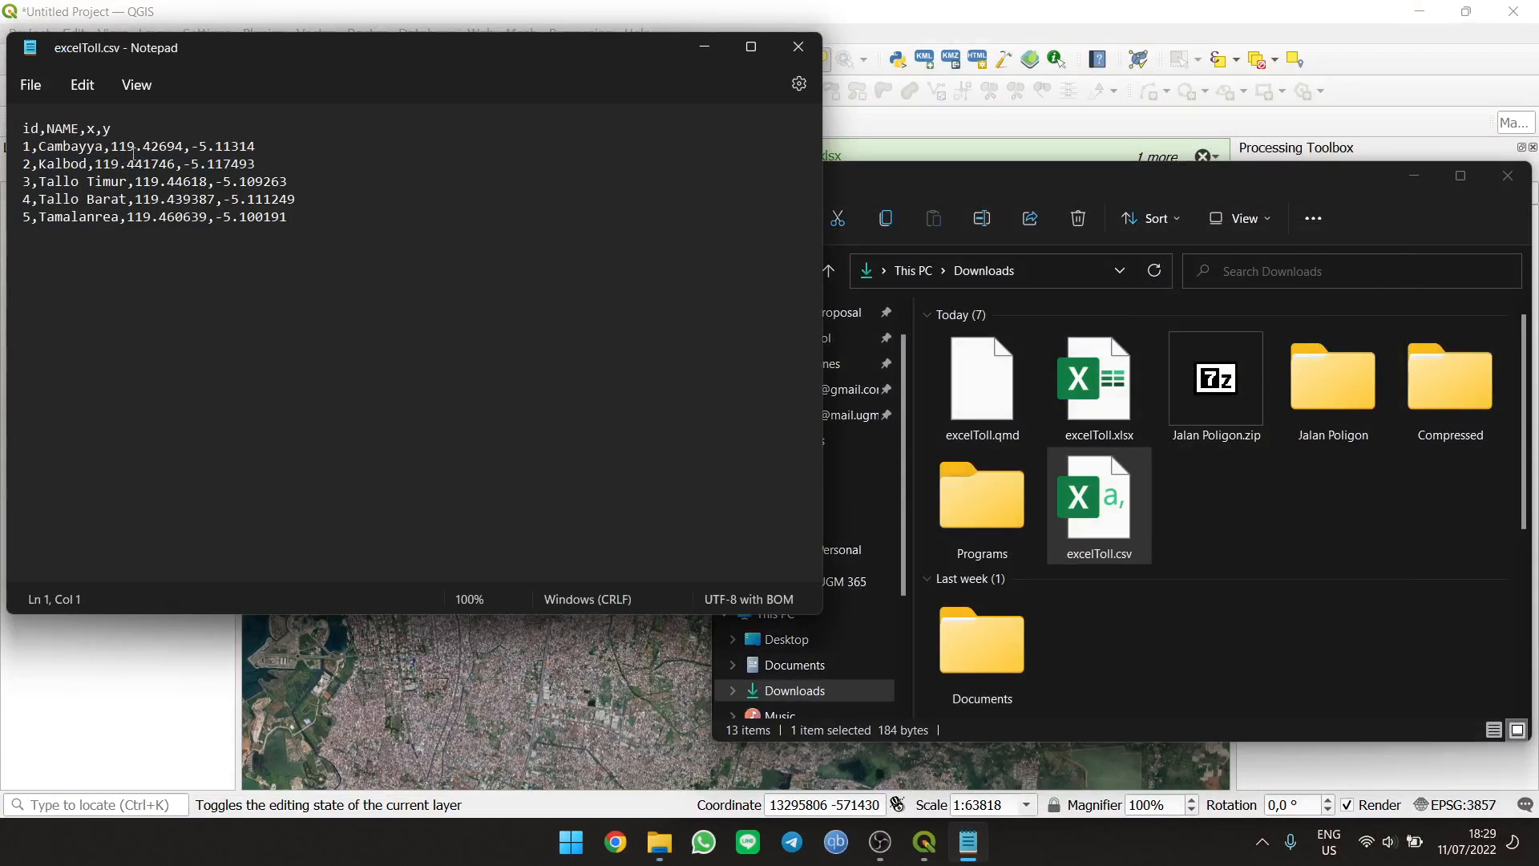
drag(133, 150, 144, 150)
click(797, 49)
click(1398, 539)
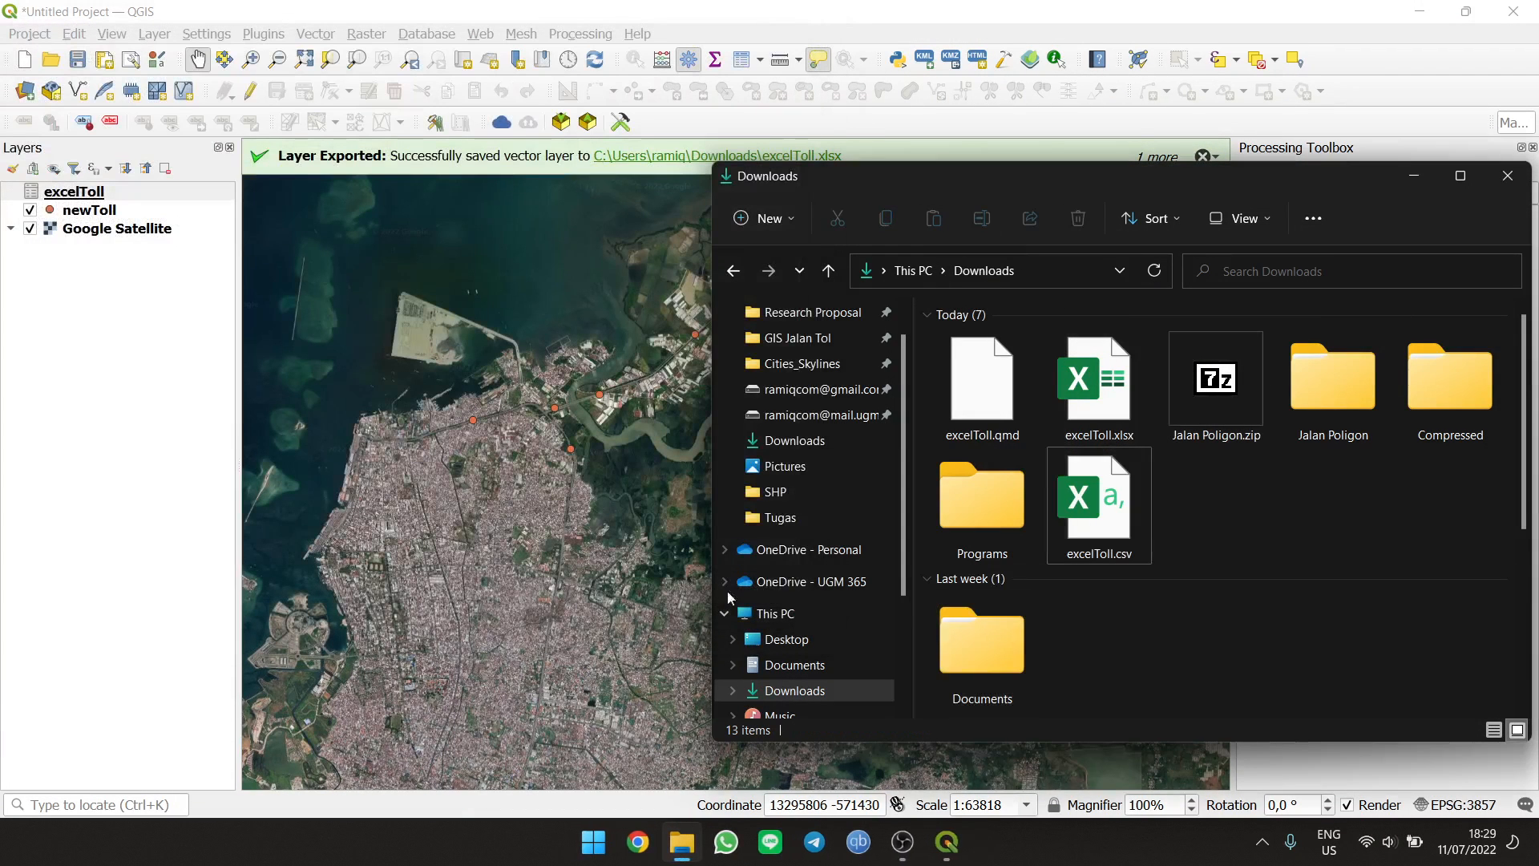
Return to QGIS, start adding a delimited text layer, and choose excelToll.csv from Downloads as its source file
click(60, 474)
click(60, 474)
click(156, 35)
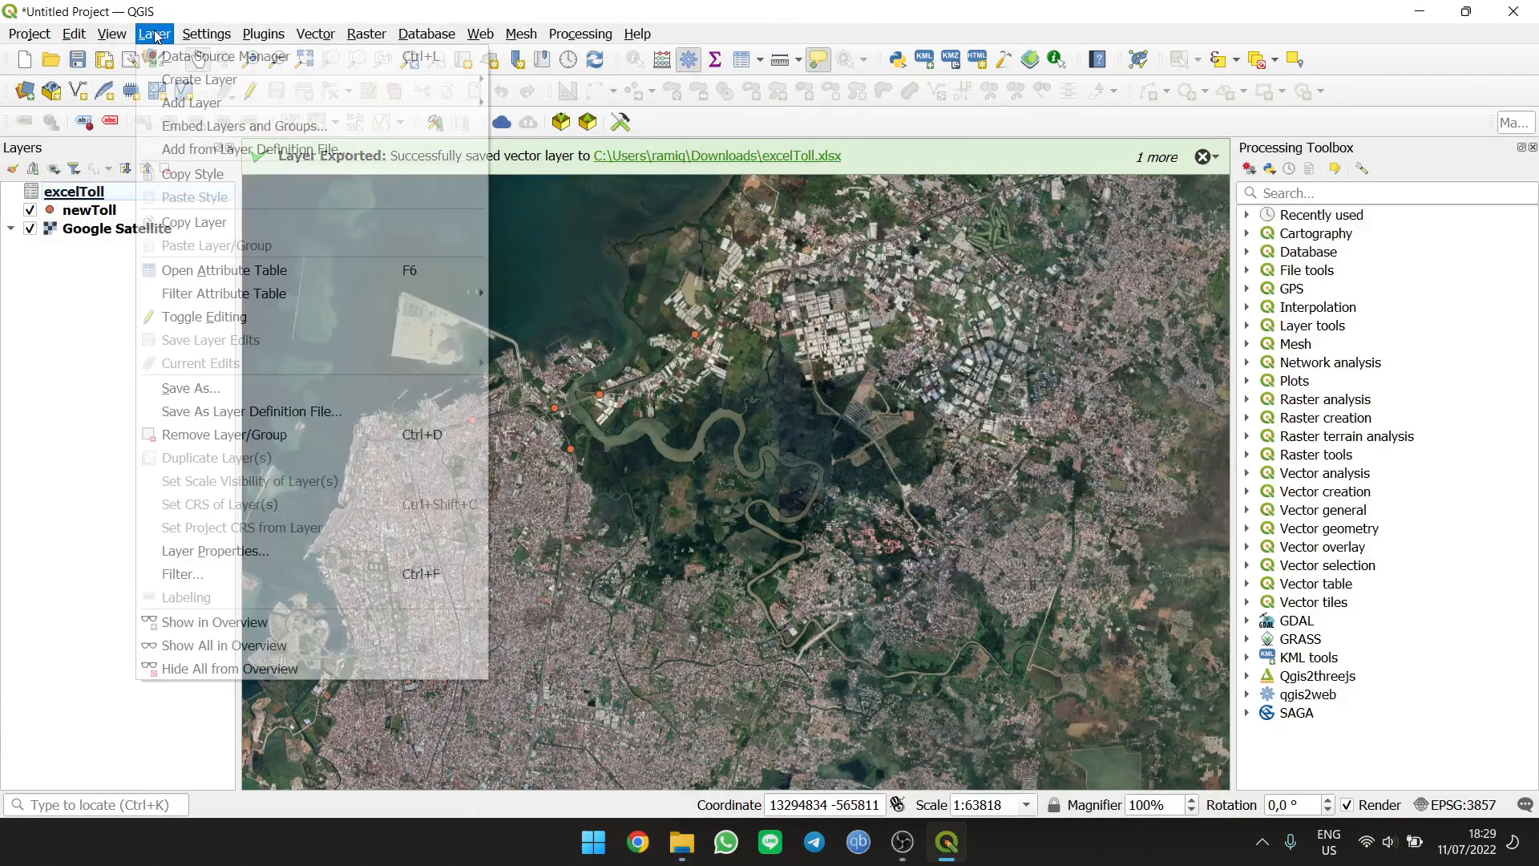
mouse_move(456, 106)
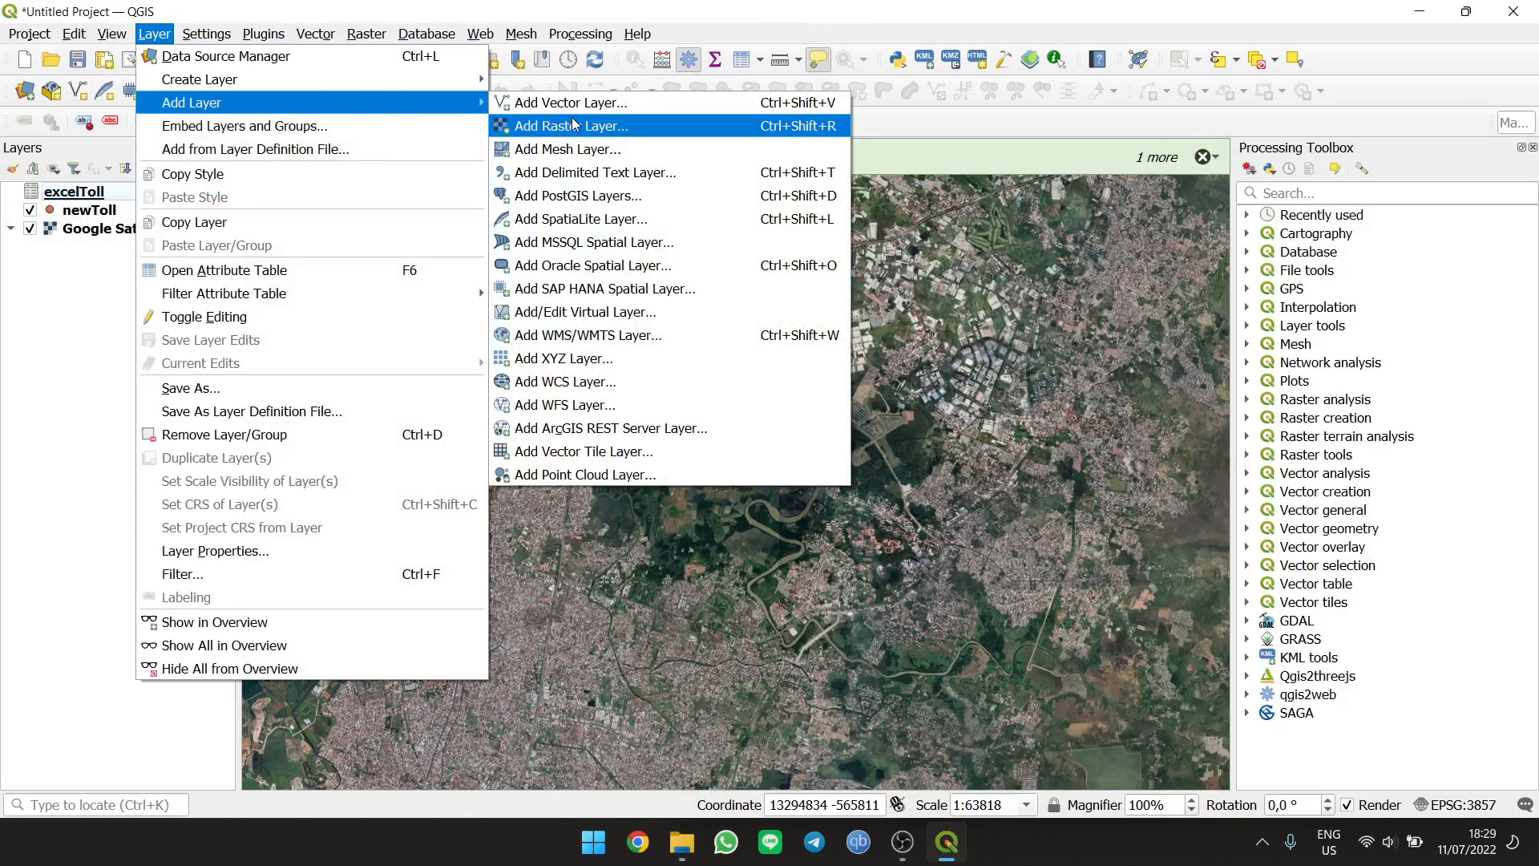
click(657, 178)
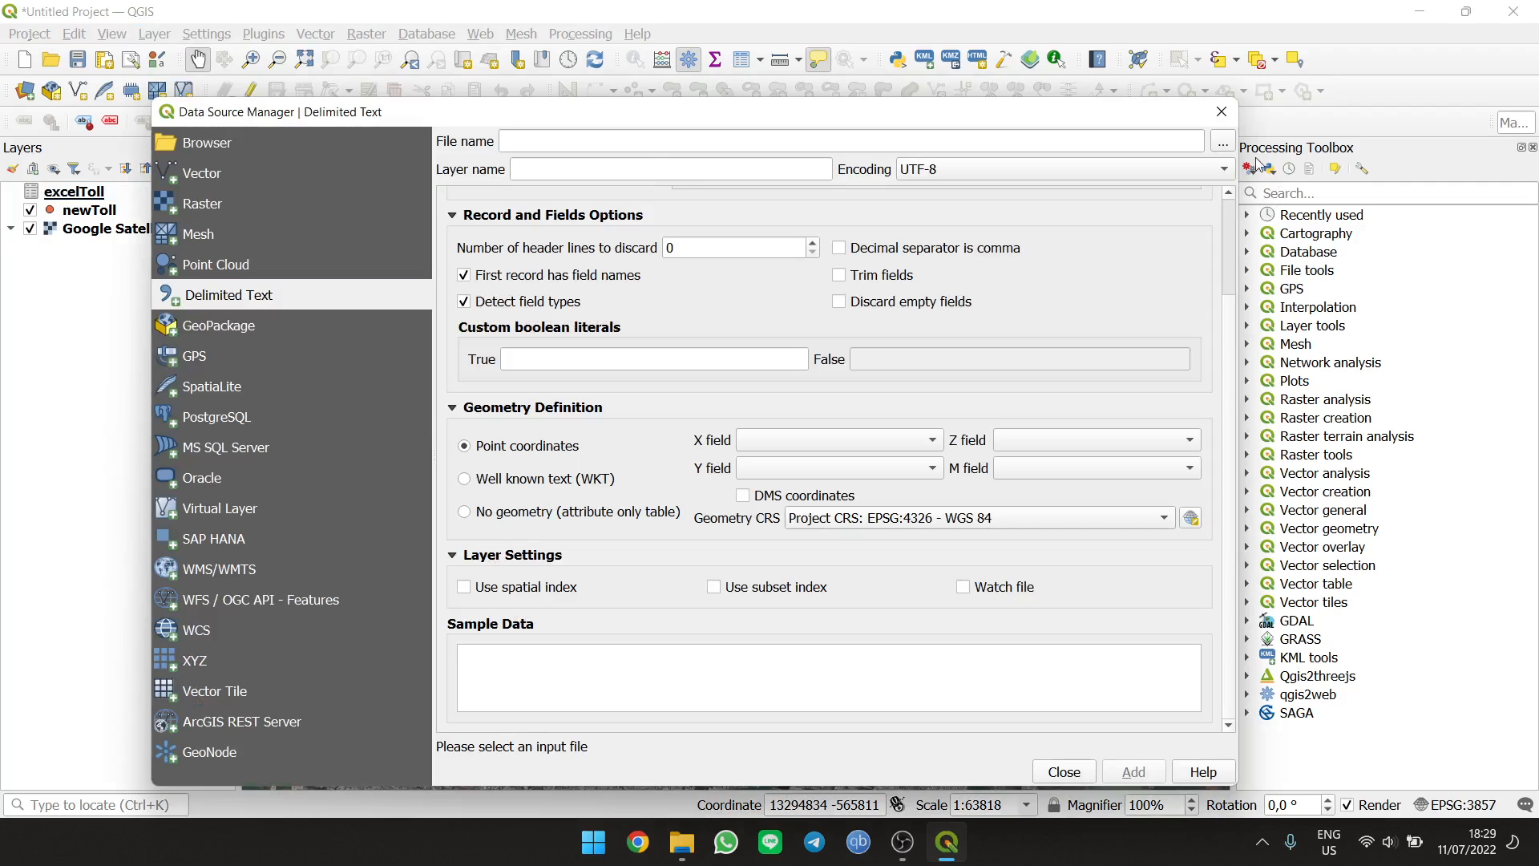
click(1223, 142)
double_click(379, 320)
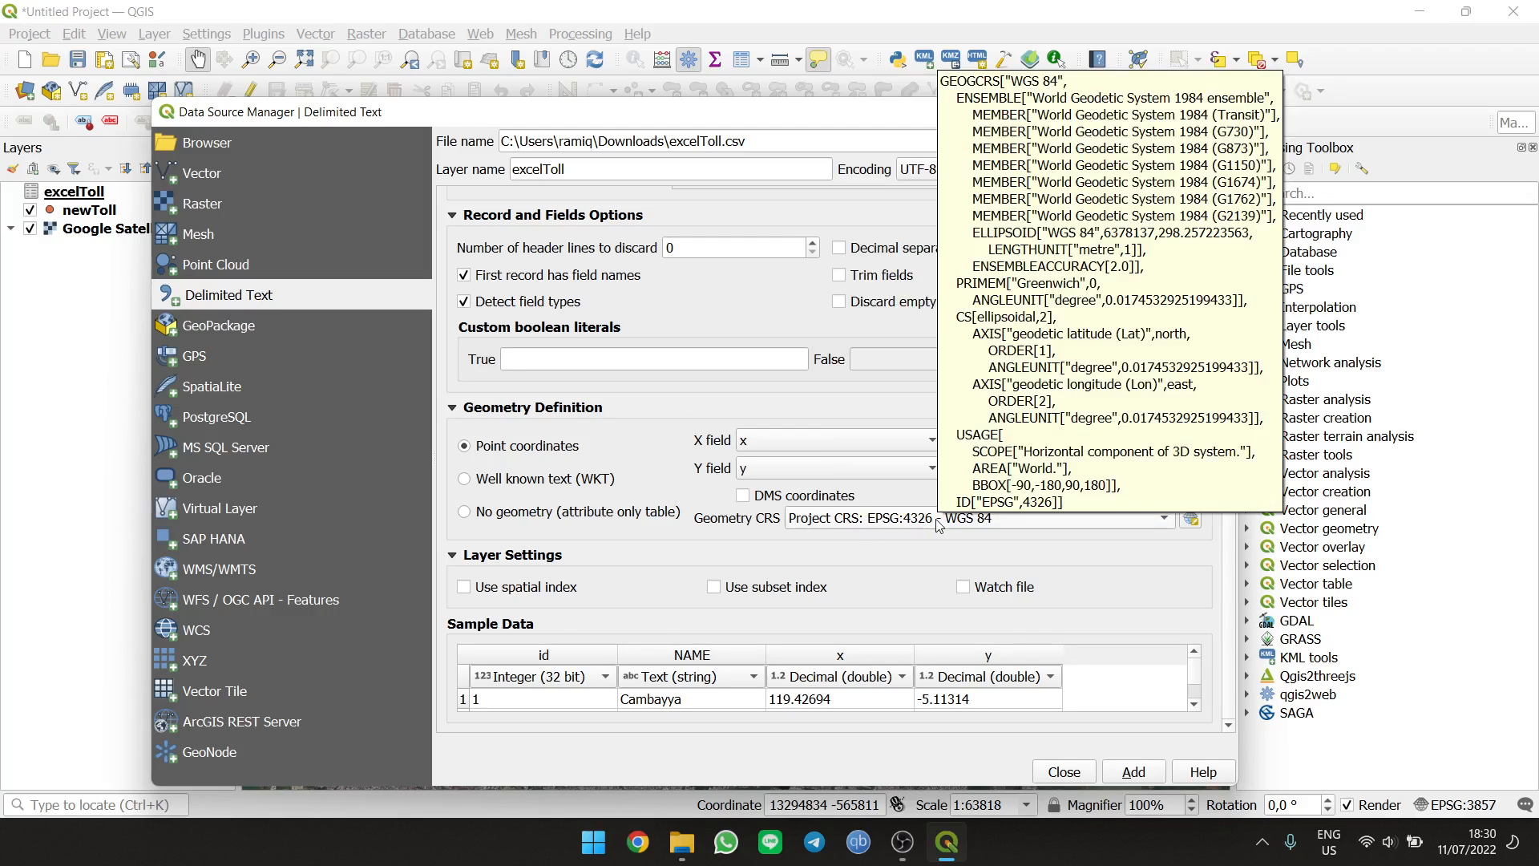
Add the CSV as a point layer with x as X field, y as Y field and geometry CRS EPSG:4326 - WGS 84
click(776, 439)
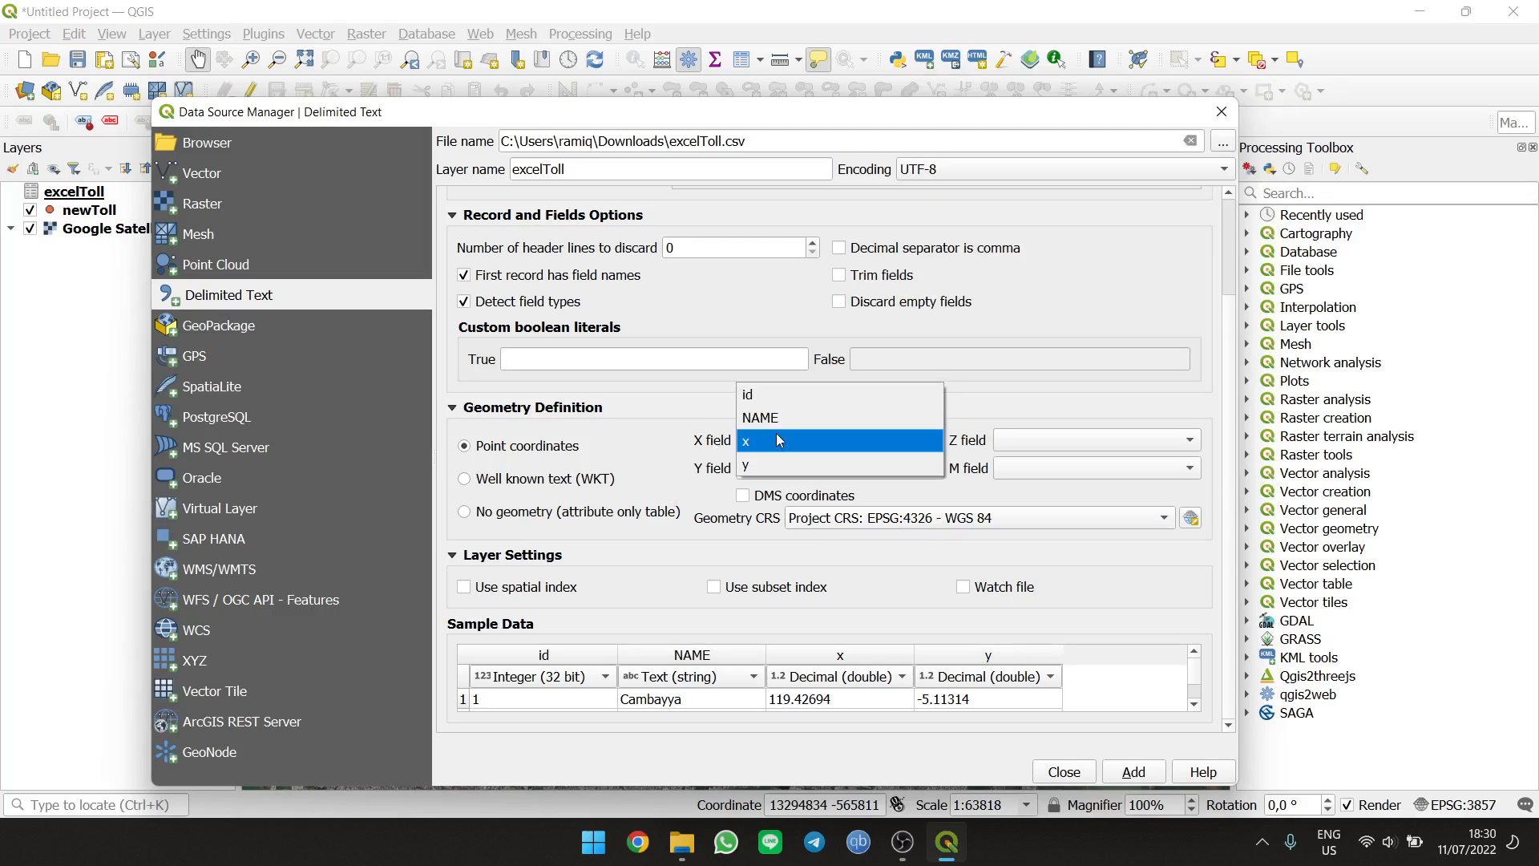
click(776, 439)
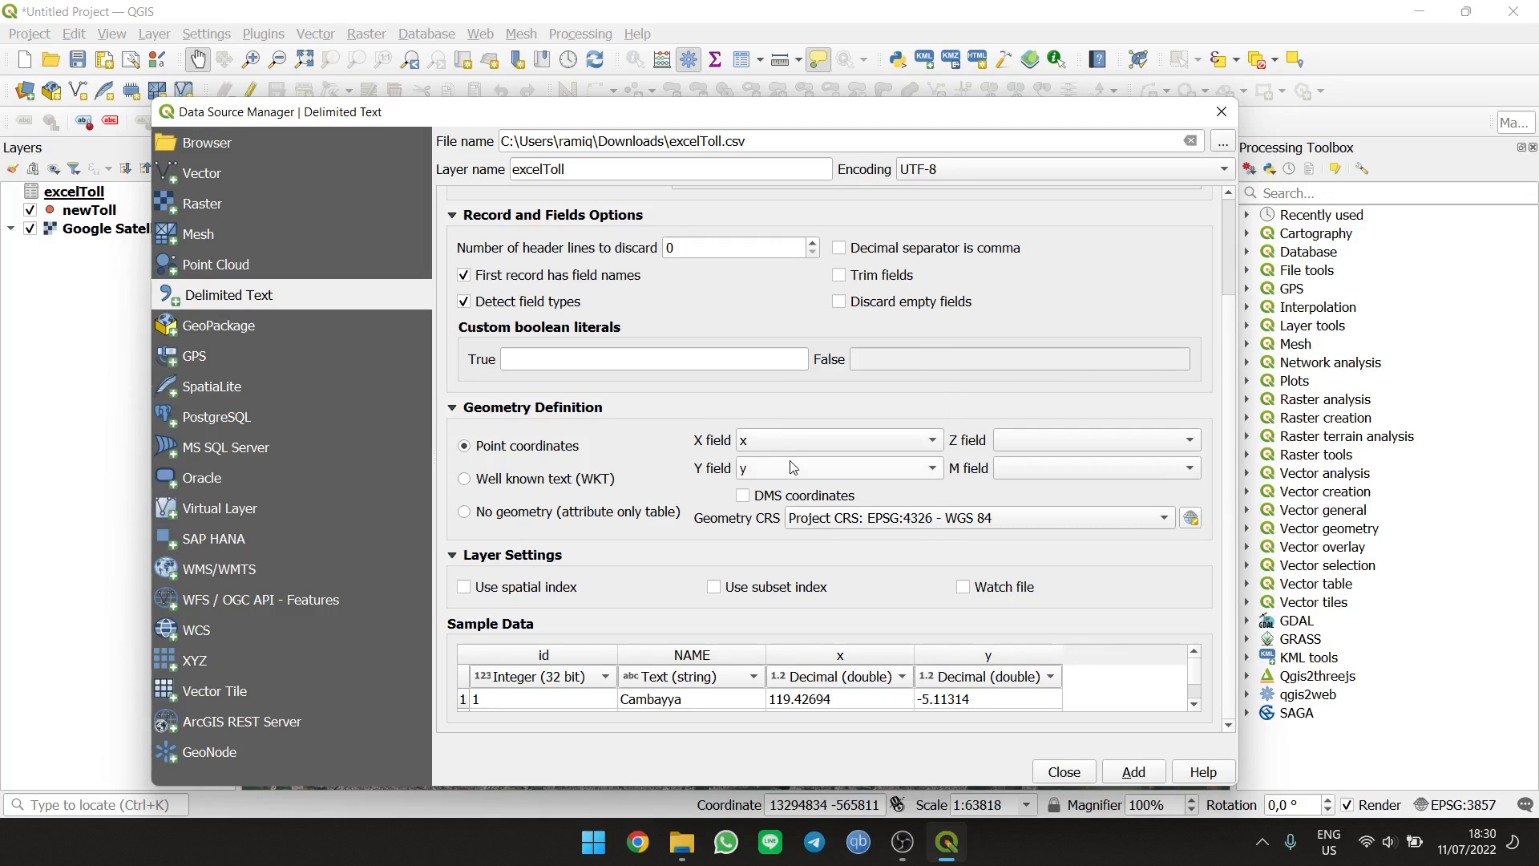
click(791, 468)
click(790, 468)
drag(1192, 669, 1226, 629)
click(1133, 771)
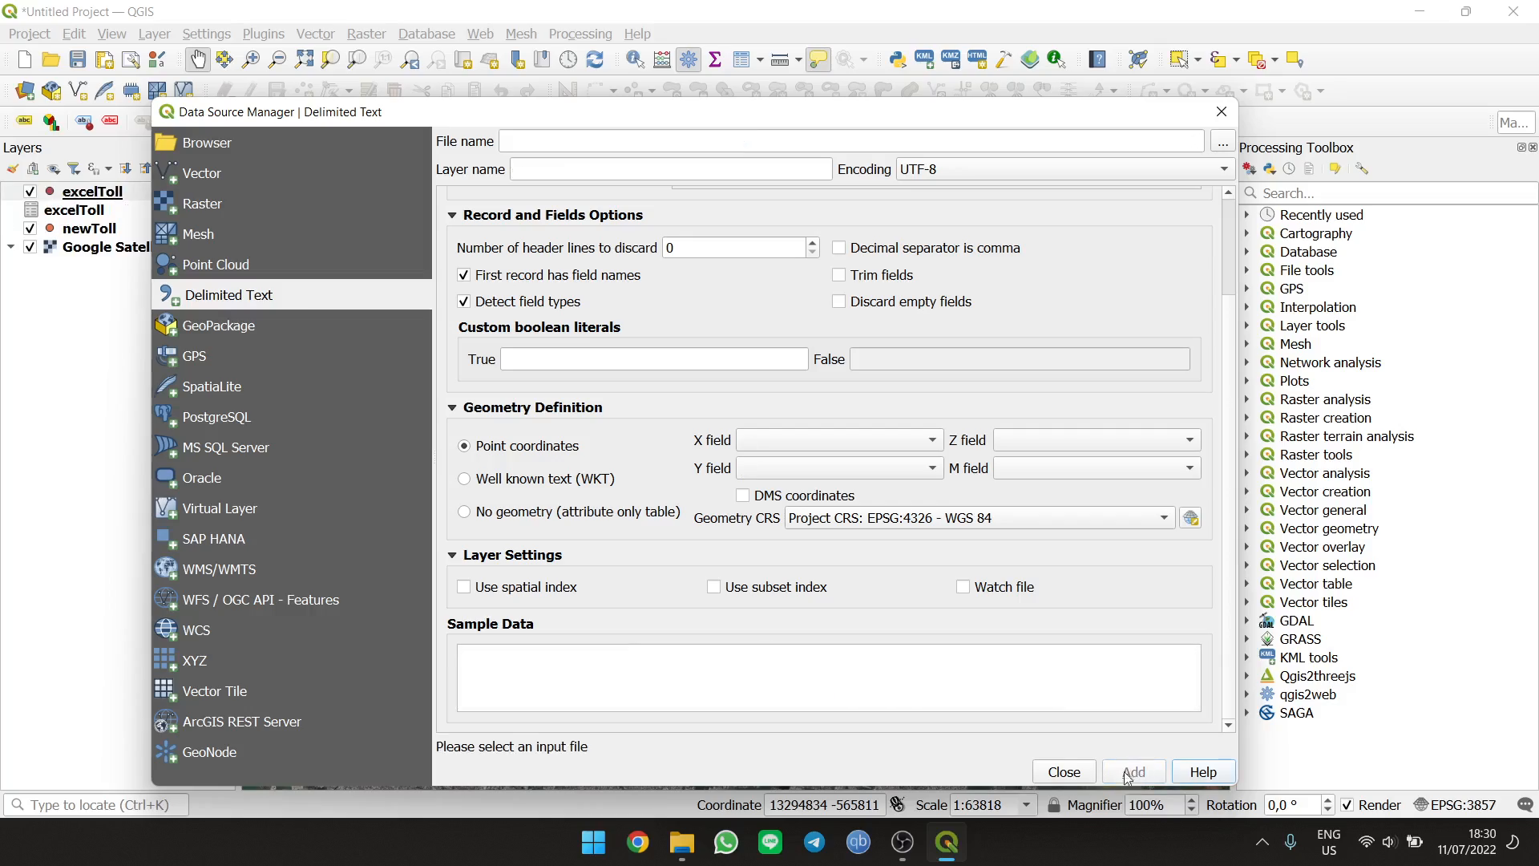
click(1061, 776)
Zoom in on a toll gate and toggle the newToll and excelToll point layers to compare their positions
scroll(449, 352, up, 2)
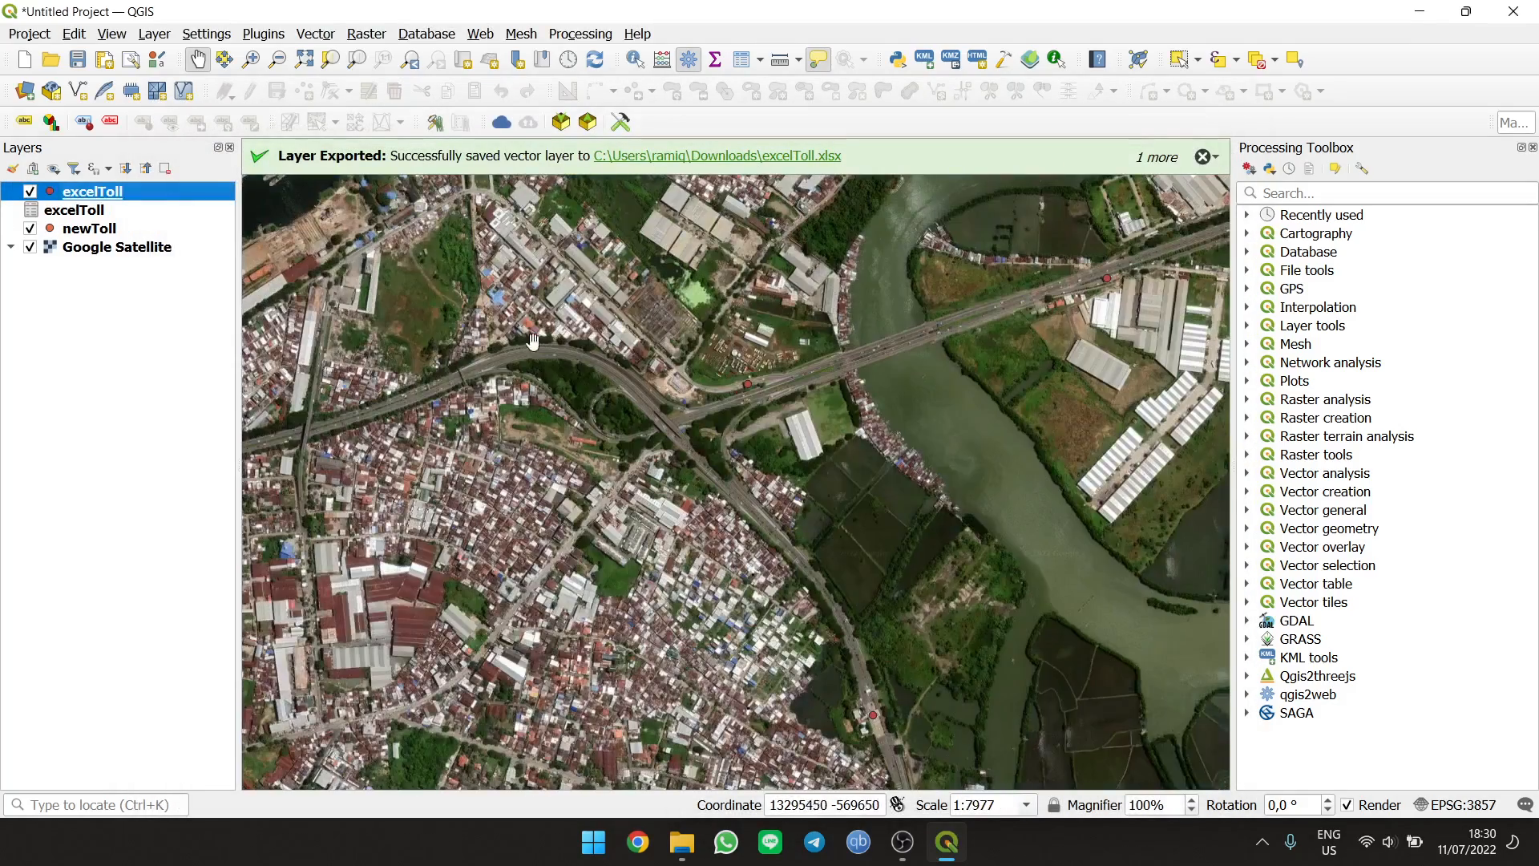
scroll(745, 366, up, 3)
scroll(736, 568, up, 2)
scroll(736, 568, down, 2)
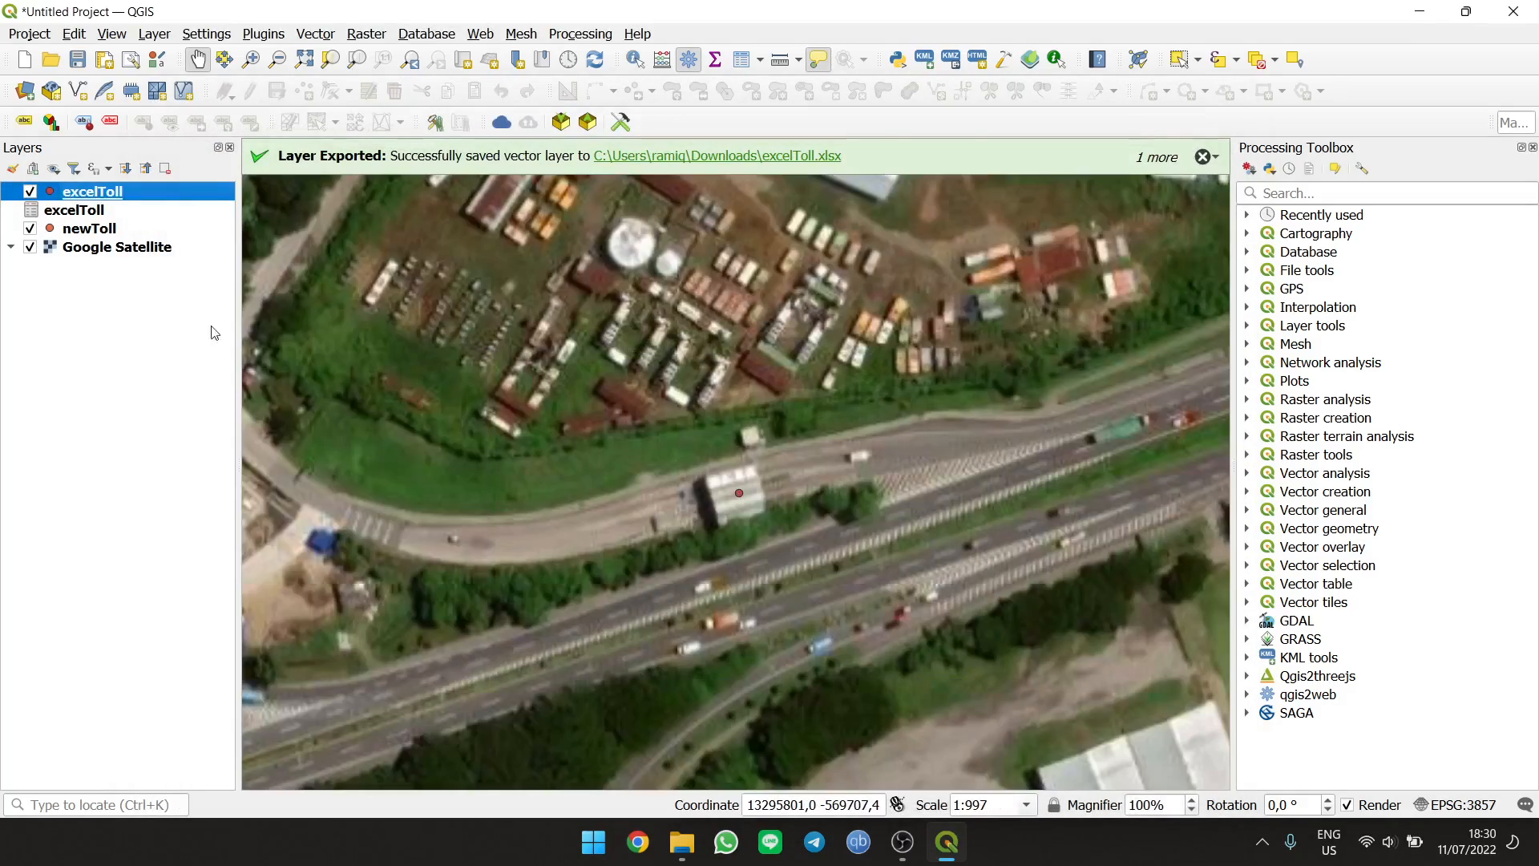
click(31, 229)
click(32, 194)
click(30, 194)
click(30, 194)
Change the excelToll point layer's simple marker fill color to bright green, #4dff01
right_click(100, 199)
click(199, 642)
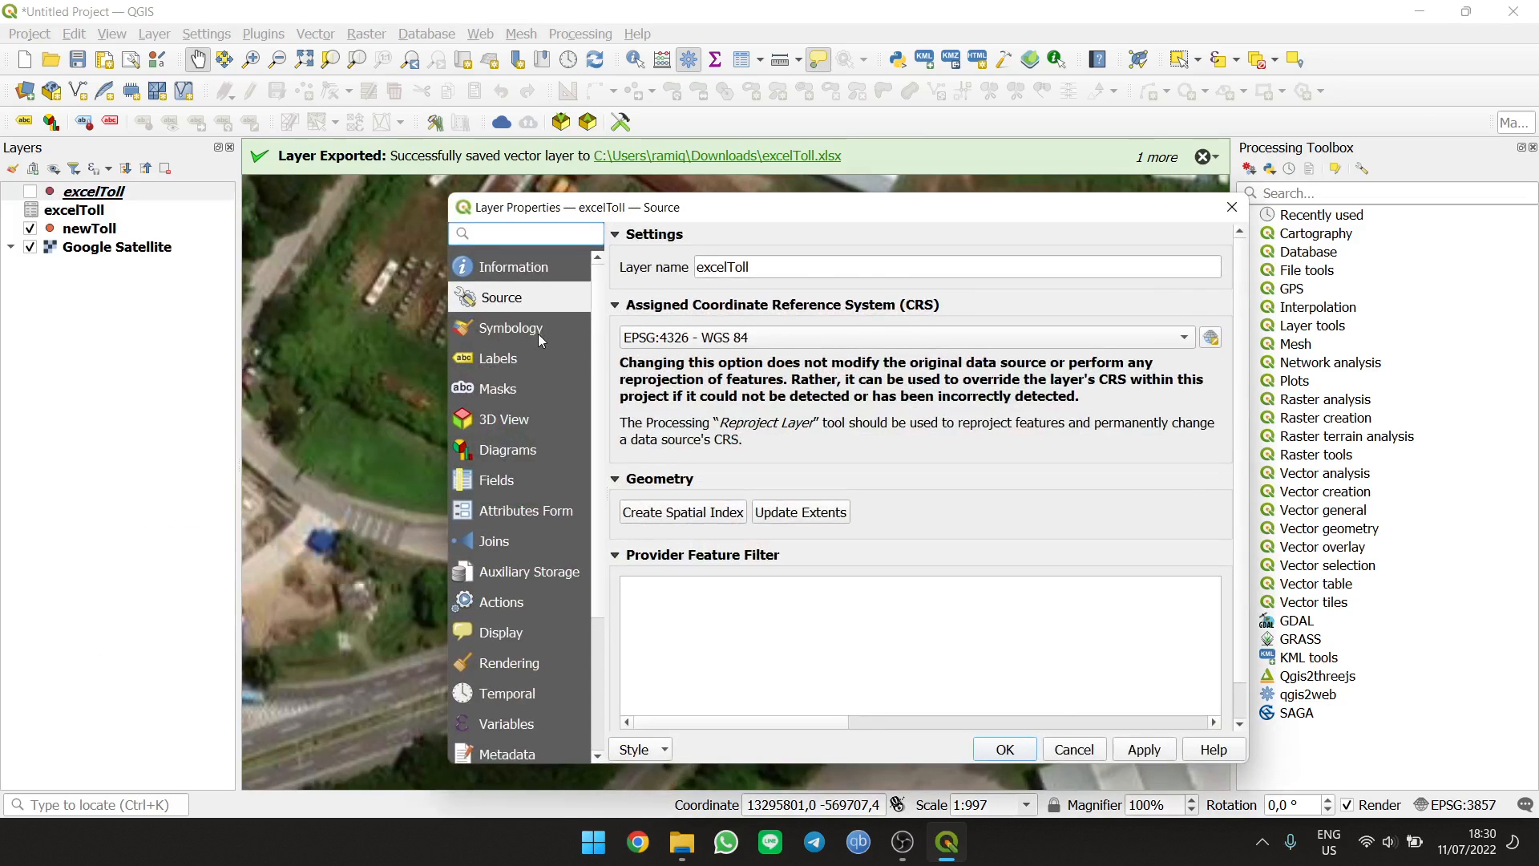
click(540, 335)
click(863, 285)
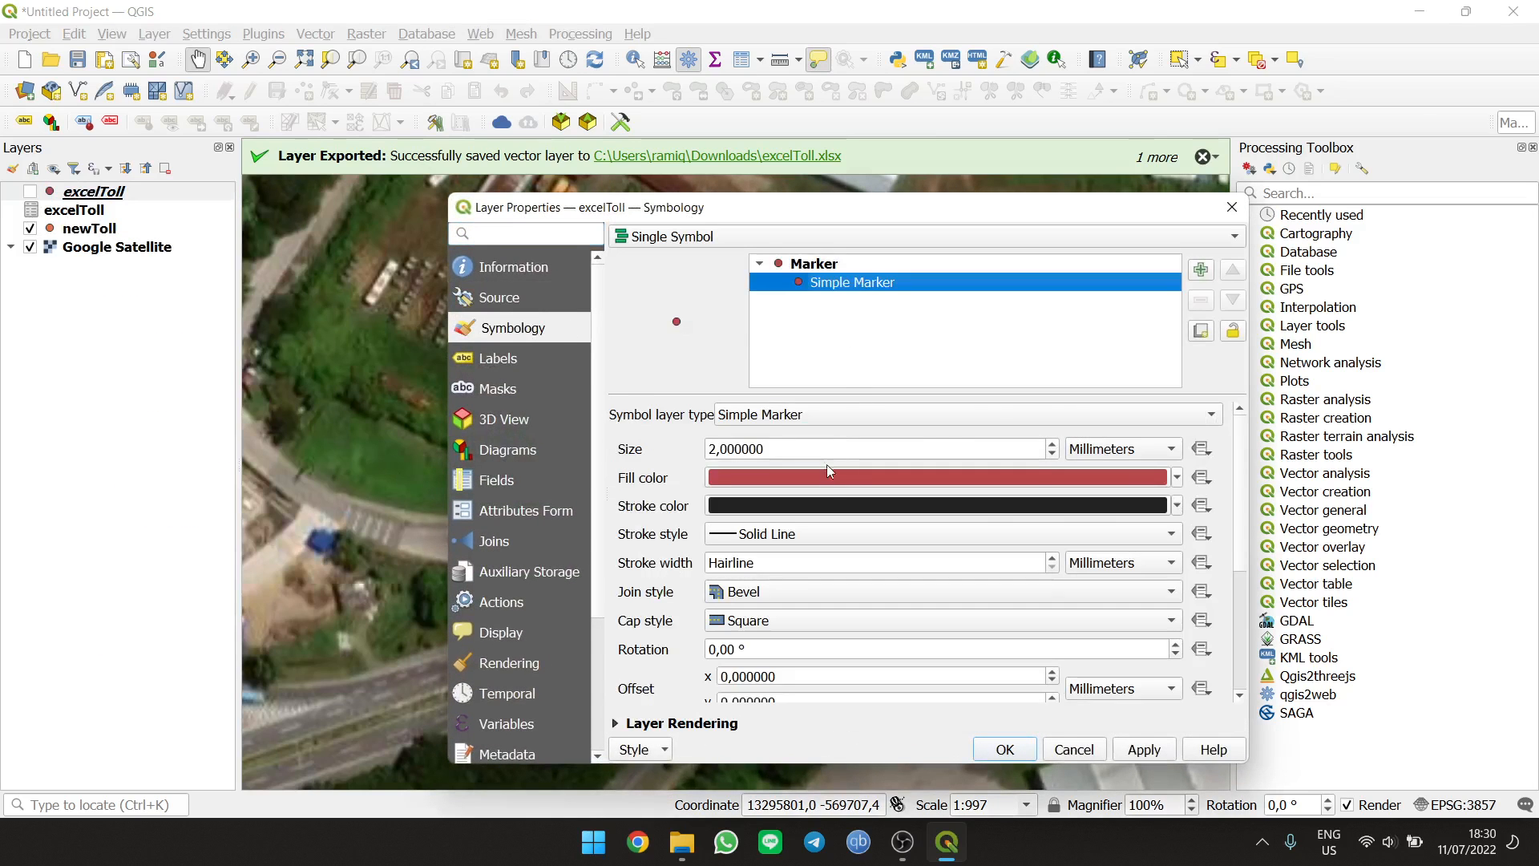
click(826, 471)
click(917, 346)
click(900, 223)
click(899, 222)
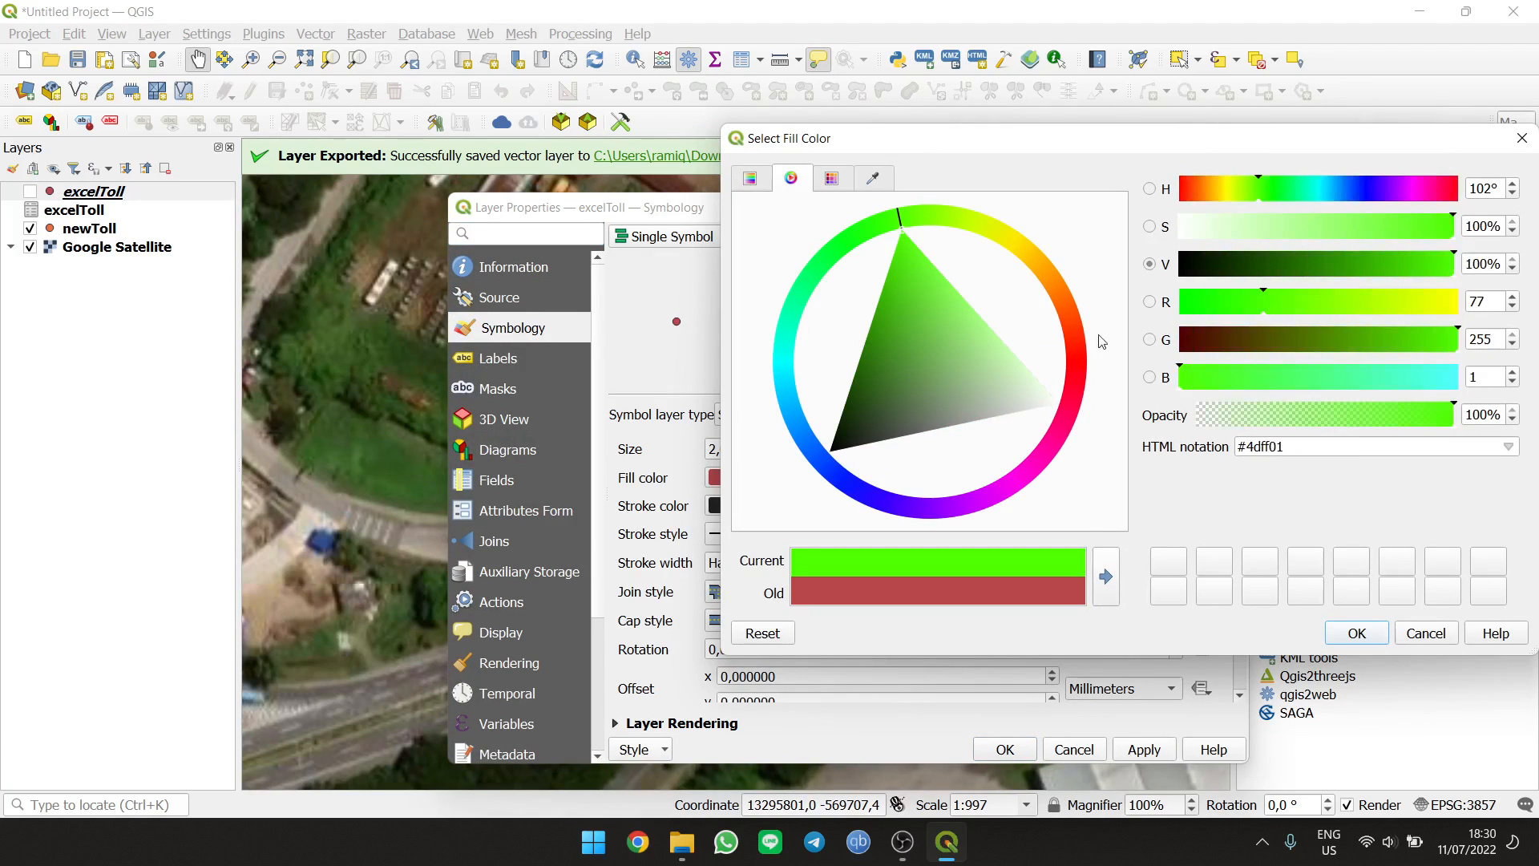
click(1356, 633)
click(1005, 749)
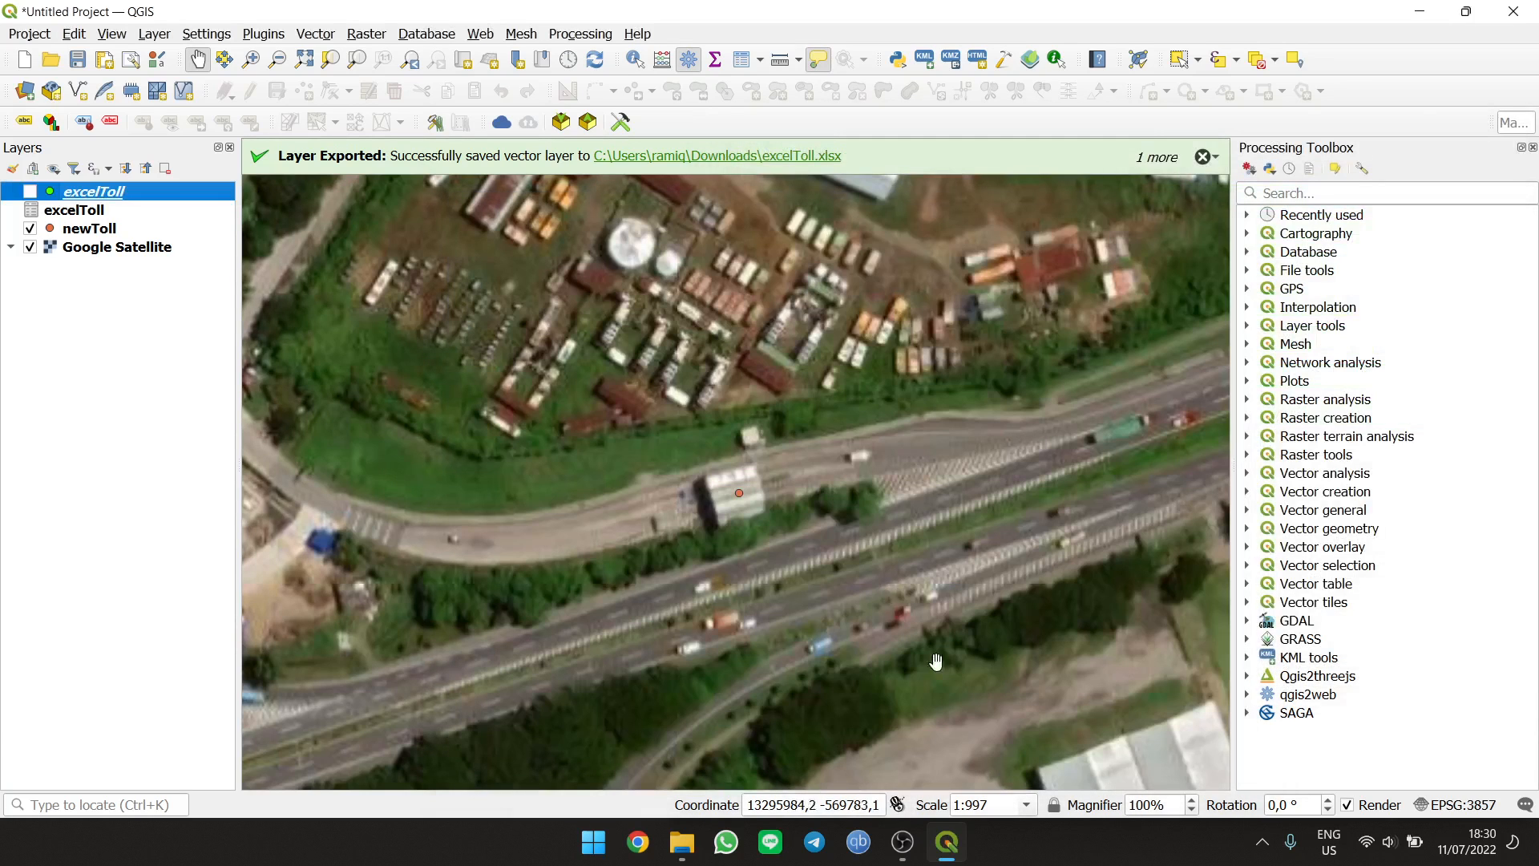
Turn the excelToll point layer's visibility back on and inspect its points against newToll across the toll gates
click(32, 192)
scroll(396, 591, down, 3)
scroll(396, 591, up, 3)
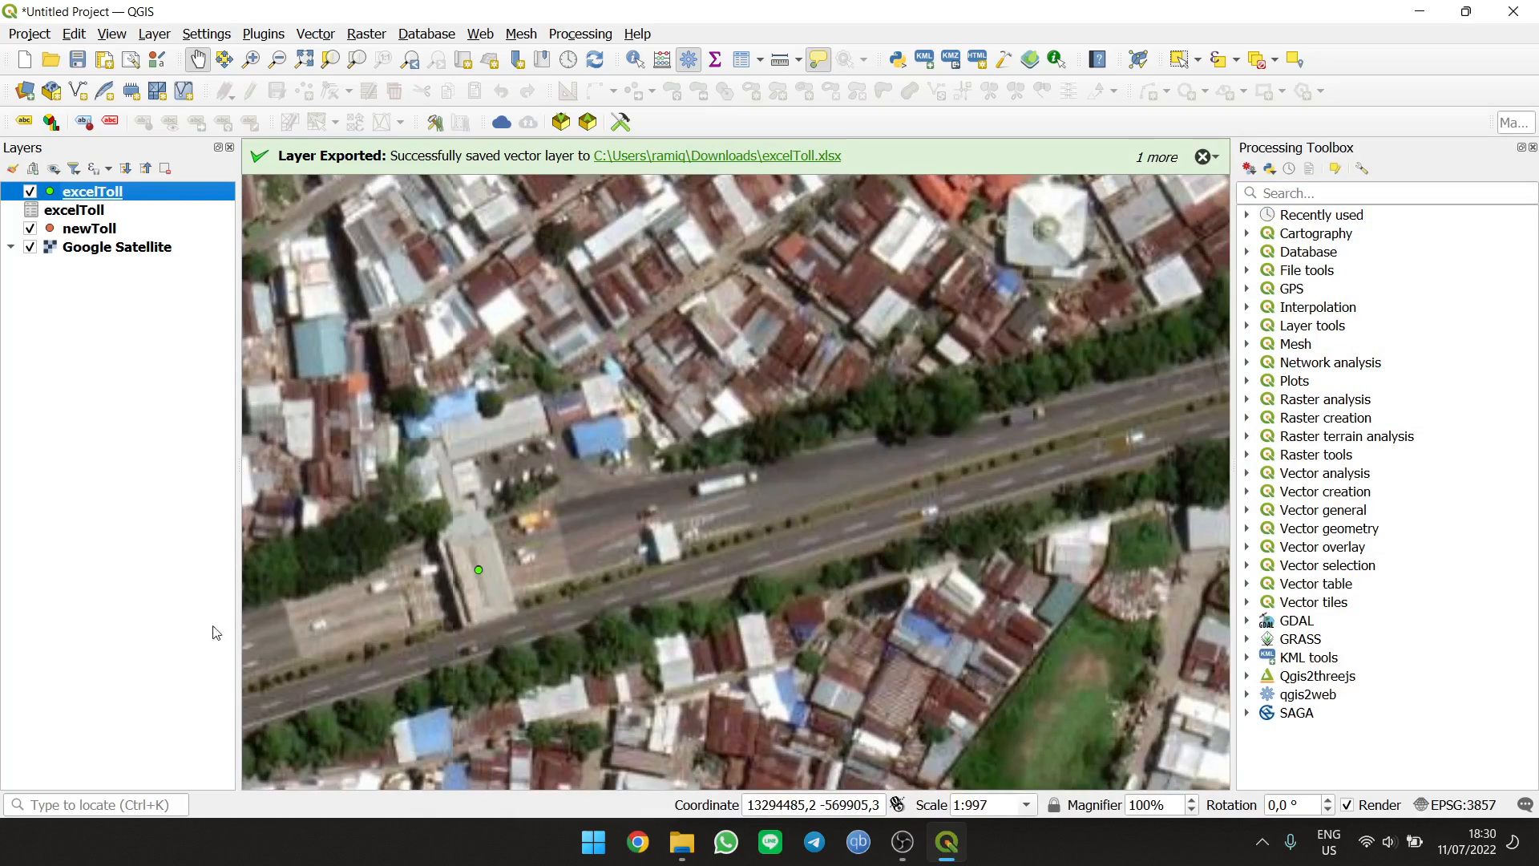
scroll(433, 609, up, 3)
scroll(572, 441, down, 5)
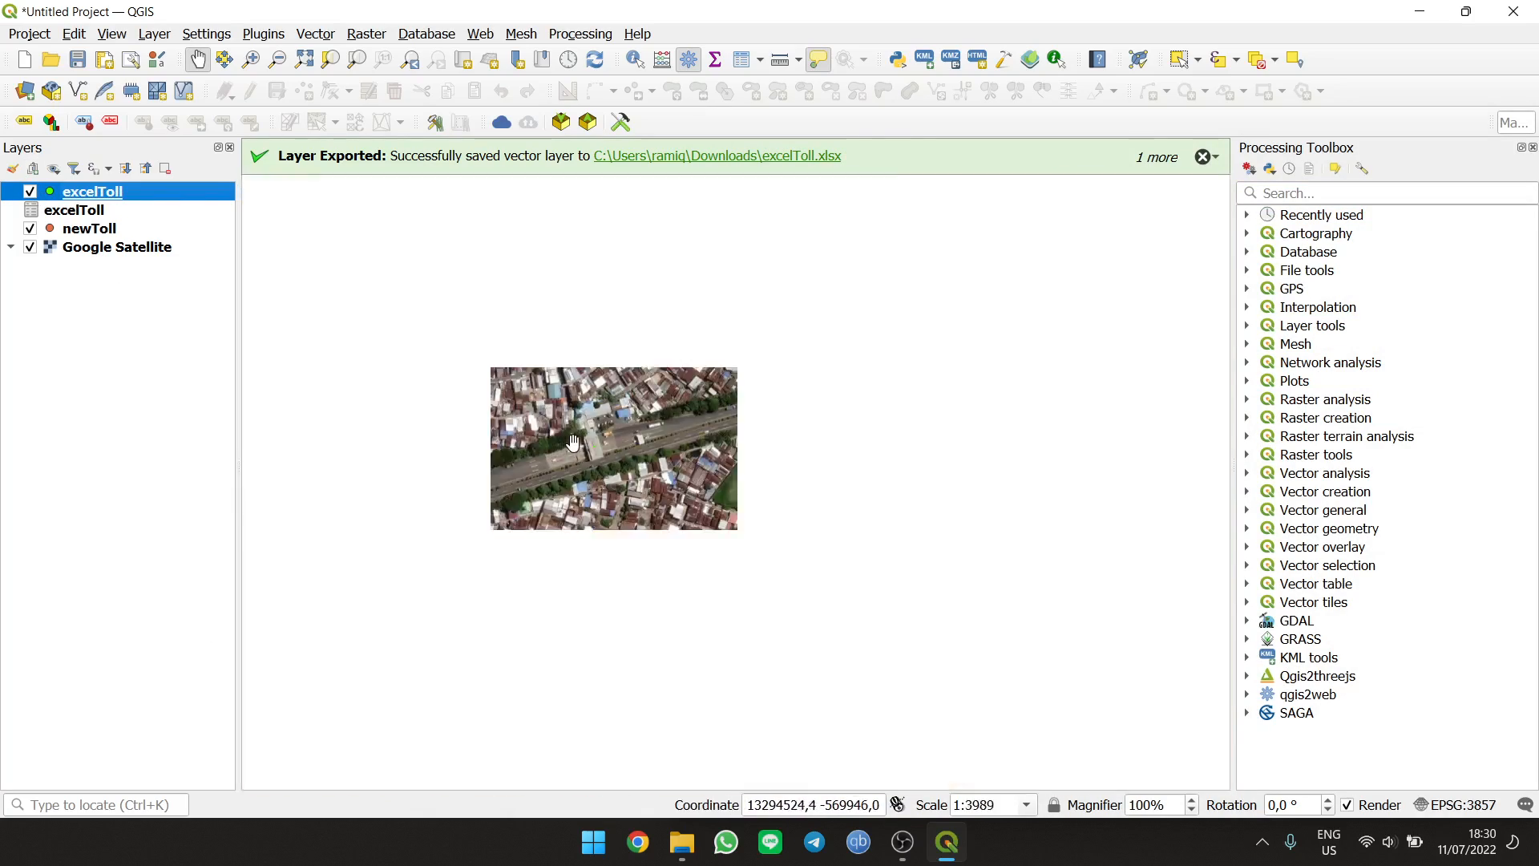
scroll(572, 442, down, 3)
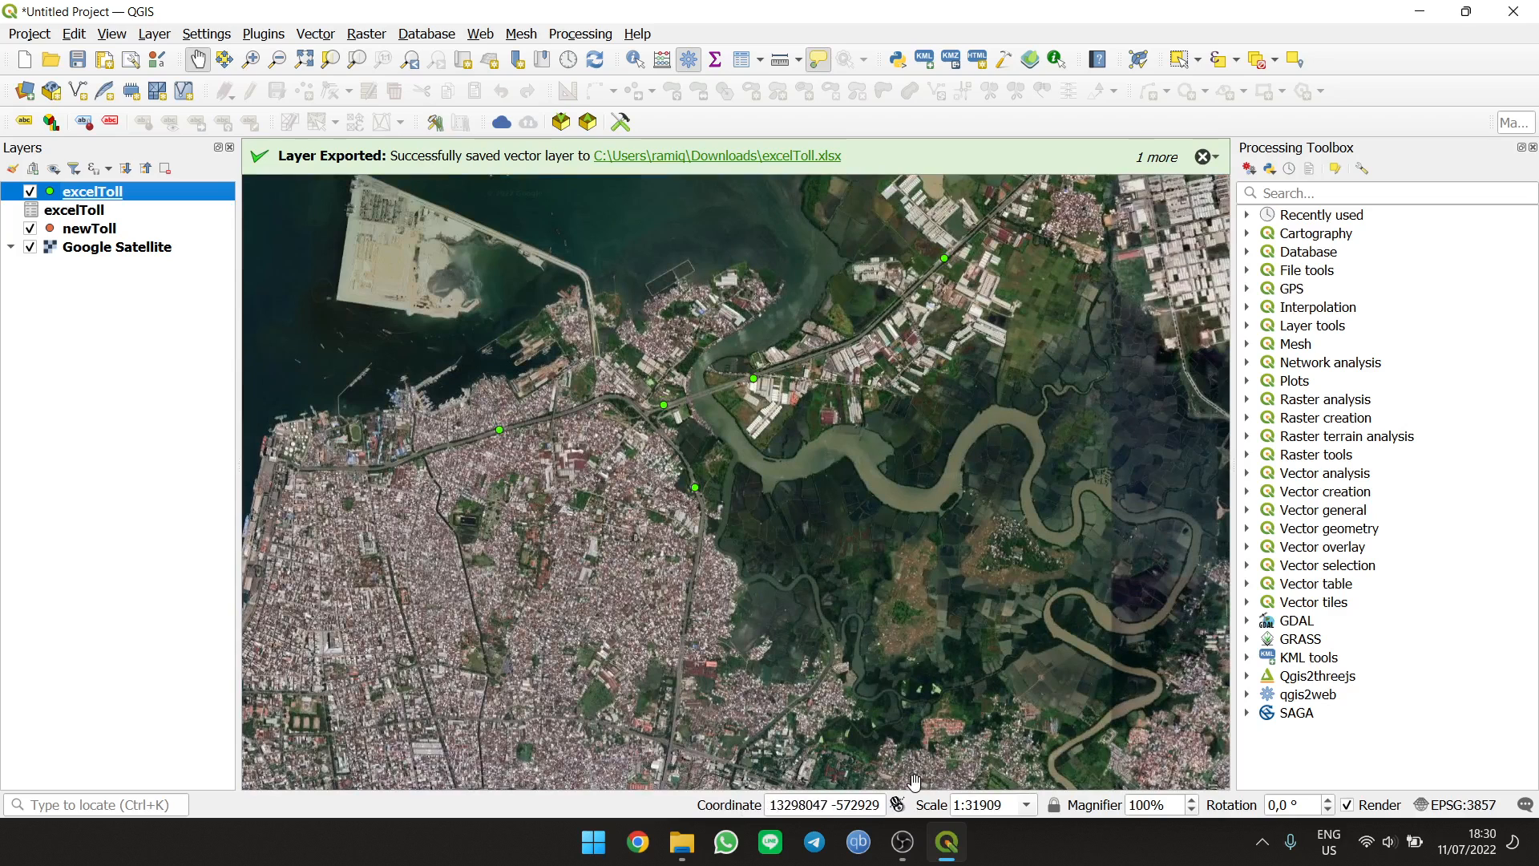
click(920, 848)
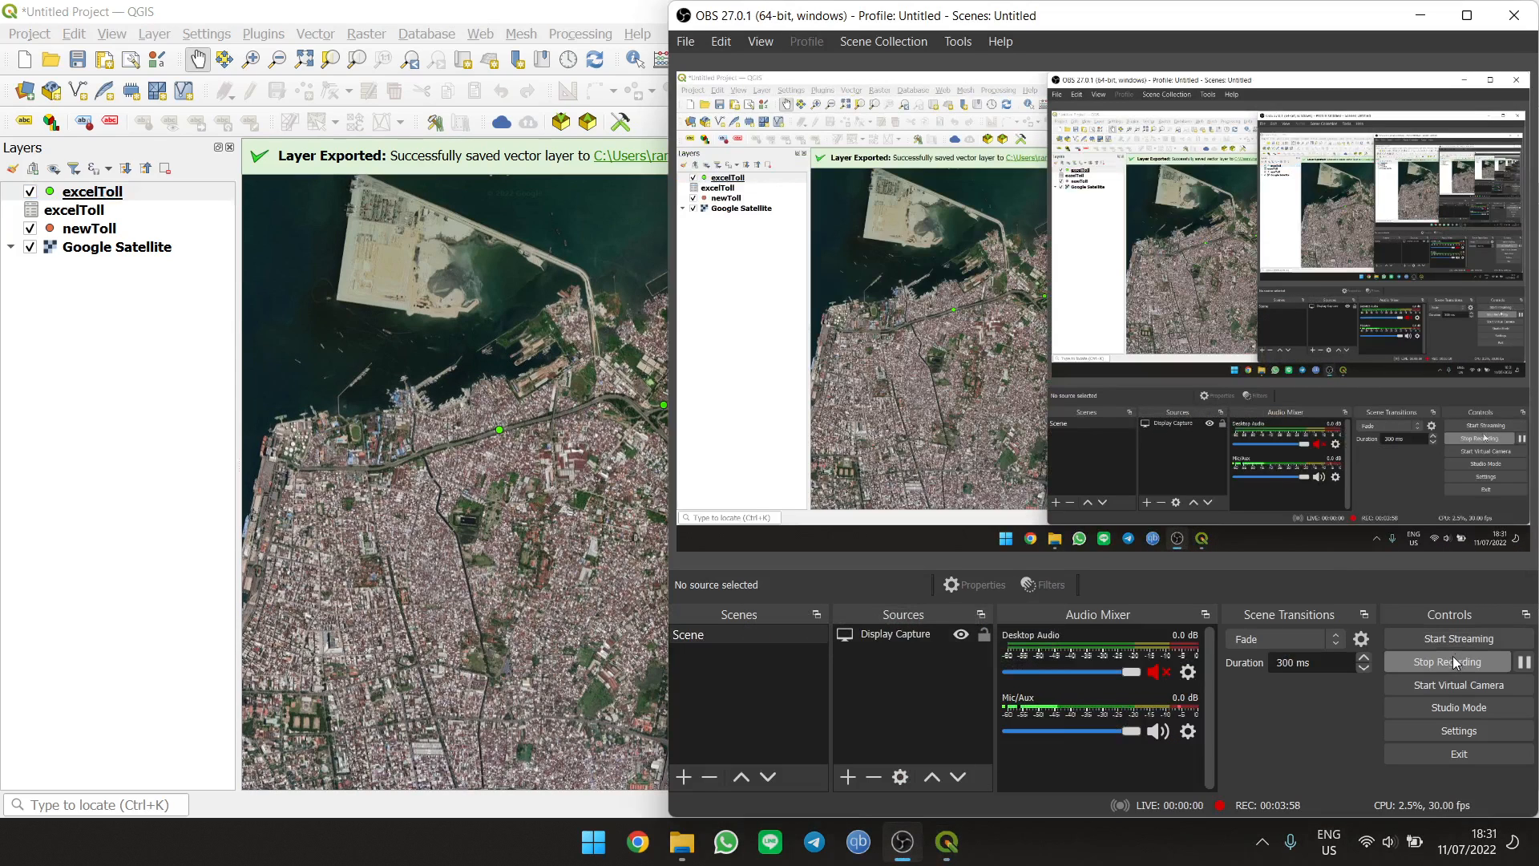